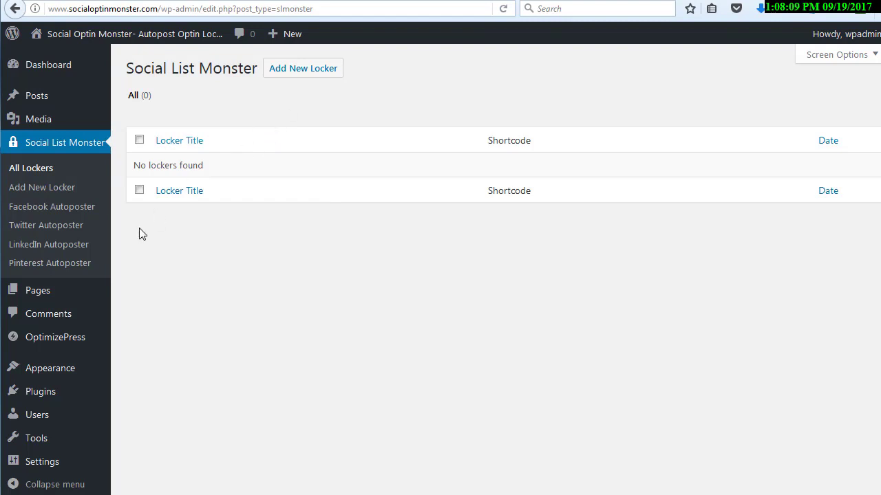
Step: Create a new locker and title it "Featured Gift"
{"action": "left_click", "coordinate": [40, 188]}
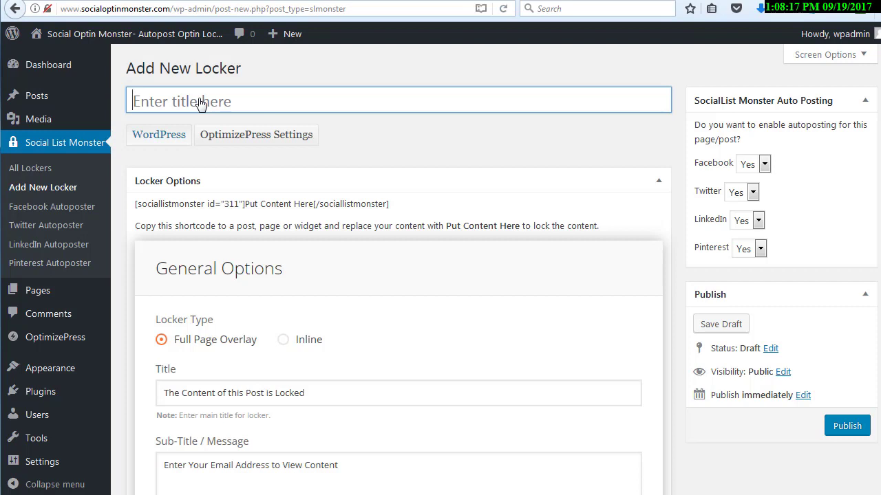
{"action": "type", "text": "Featured"}
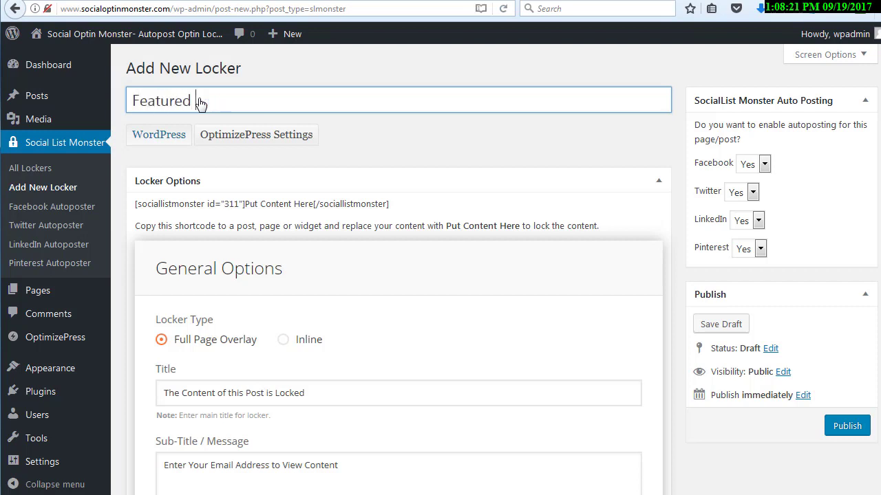
{"action": "type", "text": " Gift"}
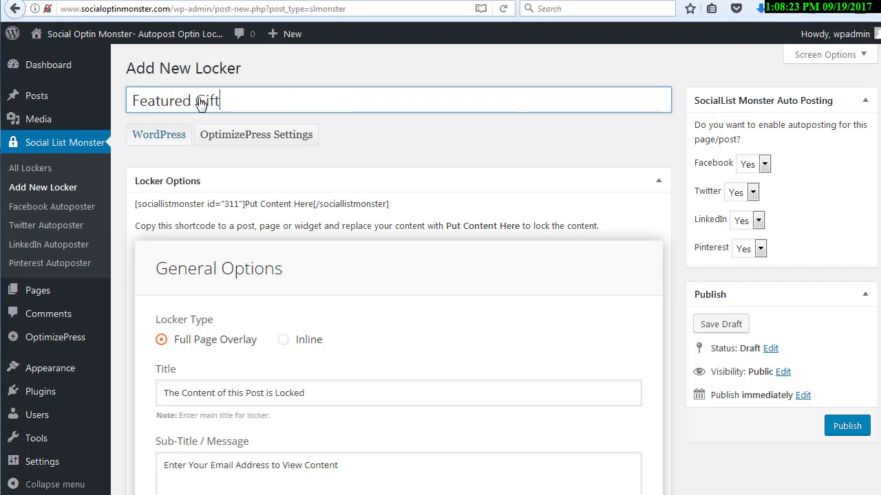
Step: Examine the locker's shortcode and its "Put Content Here" placeholder under Locker Options
{"action": "scroll", "coordinate": [392, 189], "scroll_direction": "down", "scroll_amount": 2}
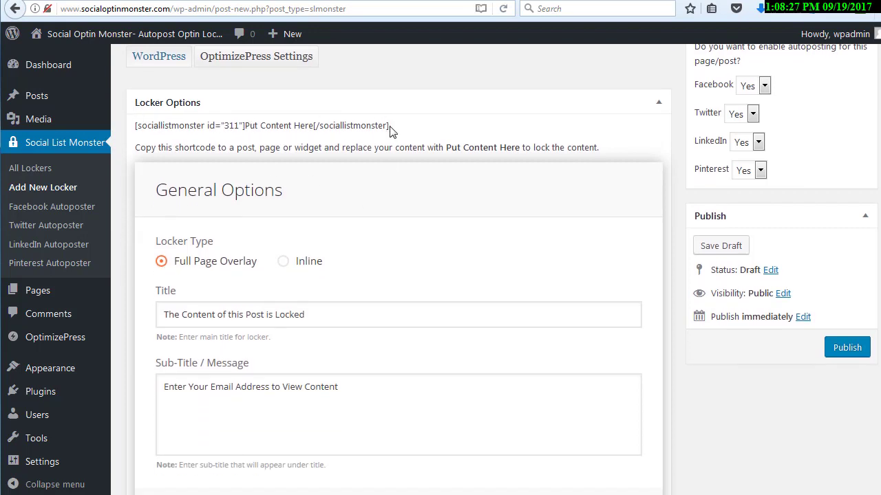
{"action": "left_click_drag", "start_coordinate": [389, 131], "coordinate": [135, 126]}
{"action": "left_click", "coordinate": [251, 126]}
{"action": "mouse_move", "coordinate": [247, 127]}
{"action": "left_mouse_down"}
{"action": "mouse_move", "coordinate": [314, 129]}
{"action": "mouse_move", "coordinate": [247, 130]}
{"action": "left_mouse_up"}
{"action": "left_click", "coordinate": [314, 126]}
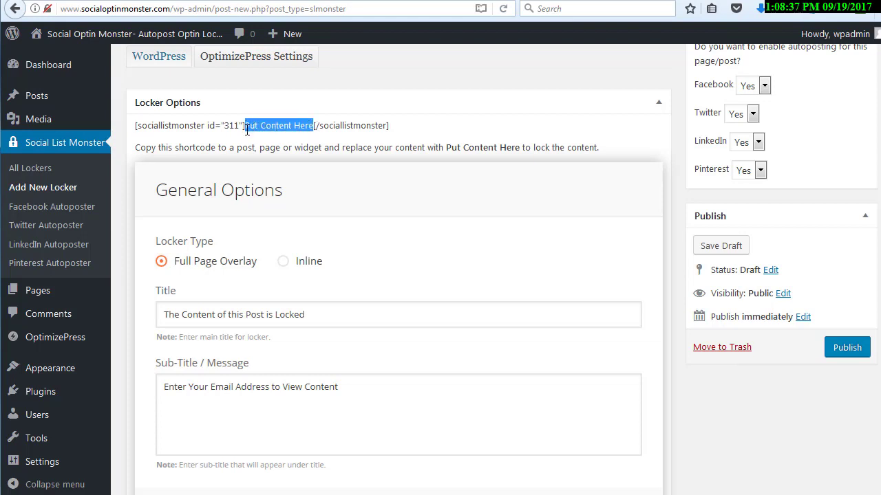
{"action": "left_click", "coordinate": [280, 124]}
{"action": "left_click_drag", "start_coordinate": [396, 128], "coordinate": [136, 130]}
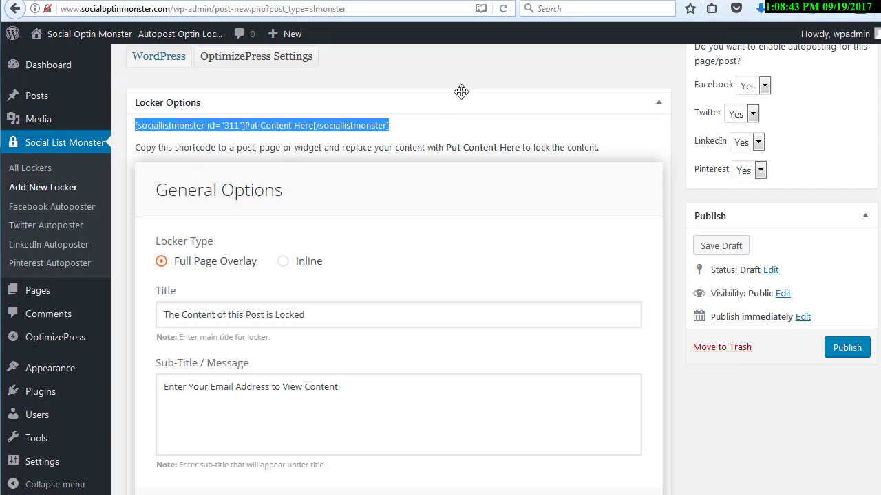
Step: Look through the locker's general, subscription, design and autoresponder options
{"action": "scroll", "coordinate": [475, 133], "scroll_direction": "down", "scroll_amount": 2}
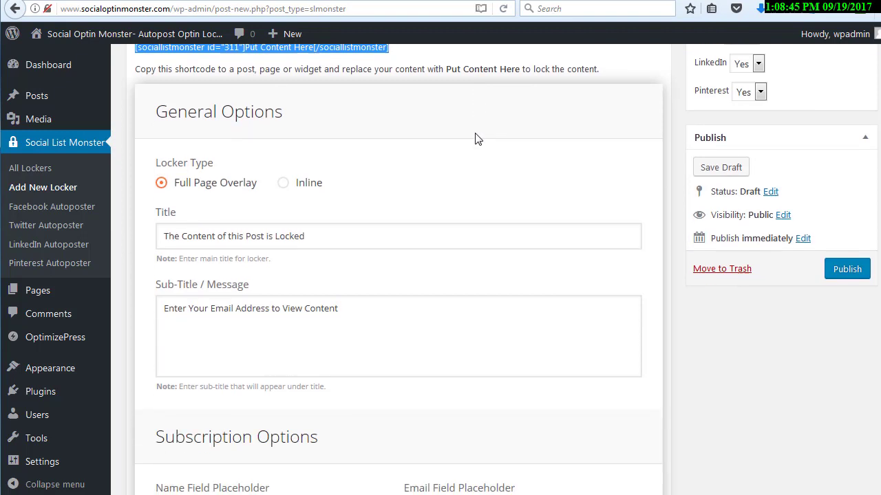
{"action": "scroll", "coordinate": [475, 133], "scroll_direction": "up", "scroll_amount": 2}
{"action": "scroll", "coordinate": [474, 132], "scroll_direction": "down", "scroll_amount": 2}
{"action": "scroll", "coordinate": [333, 213], "scroll_direction": "down", "scroll_amount": 4}
{"action": "left_click_drag", "start_coordinate": [342, 286], "coordinate": [137, 275]}
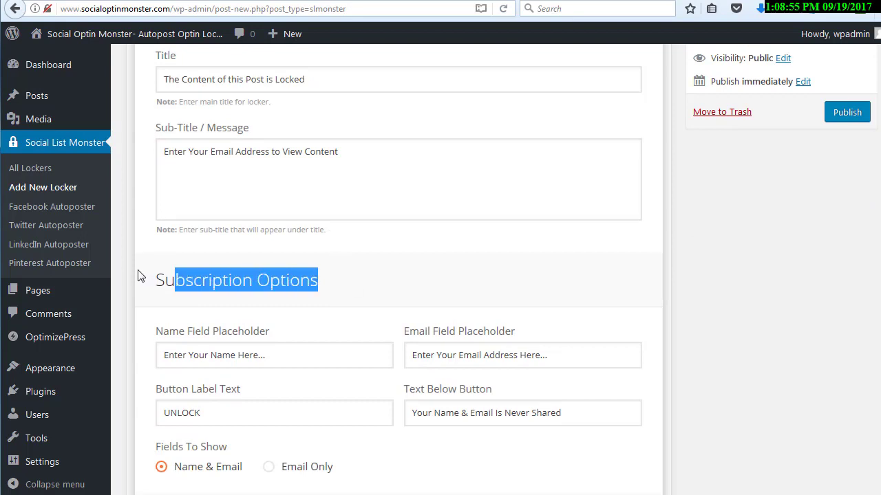
{"action": "scroll", "coordinate": [244, 267], "scroll_direction": "down", "scroll_amount": 4}
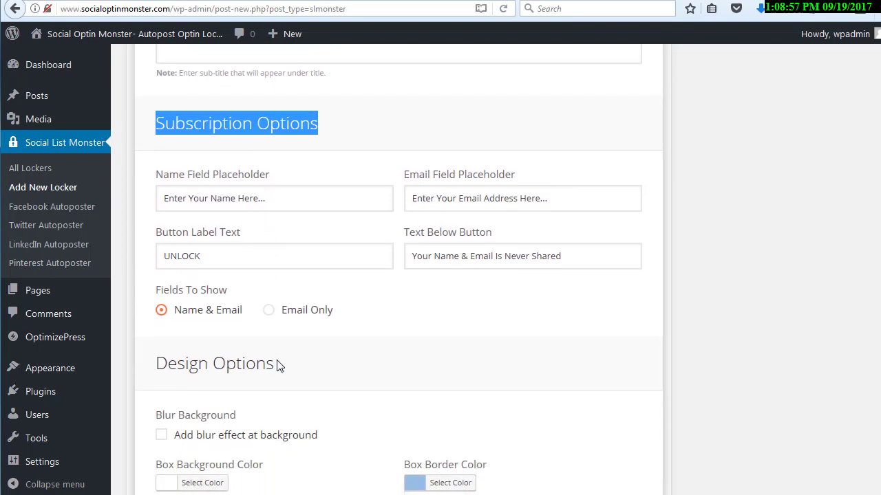
{"action": "left_click_drag", "start_coordinate": [278, 364], "coordinate": [154, 364]}
{"action": "scroll", "coordinate": [228, 367], "scroll_direction": "down", "scroll_amount": 4}
{"action": "scroll", "coordinate": [228, 367], "scroll_direction": "down", "scroll_amount": 20}
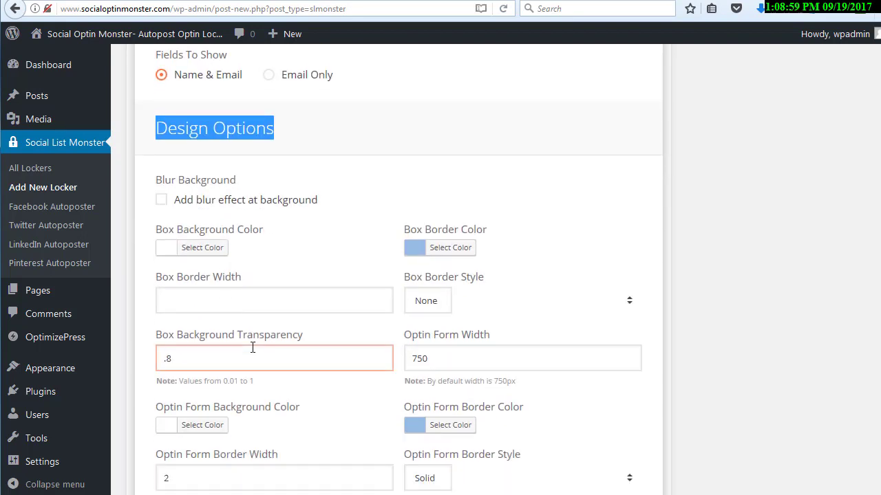
{"action": "scroll", "coordinate": [252, 349], "scroll_direction": "down", "scroll_amount": 8}
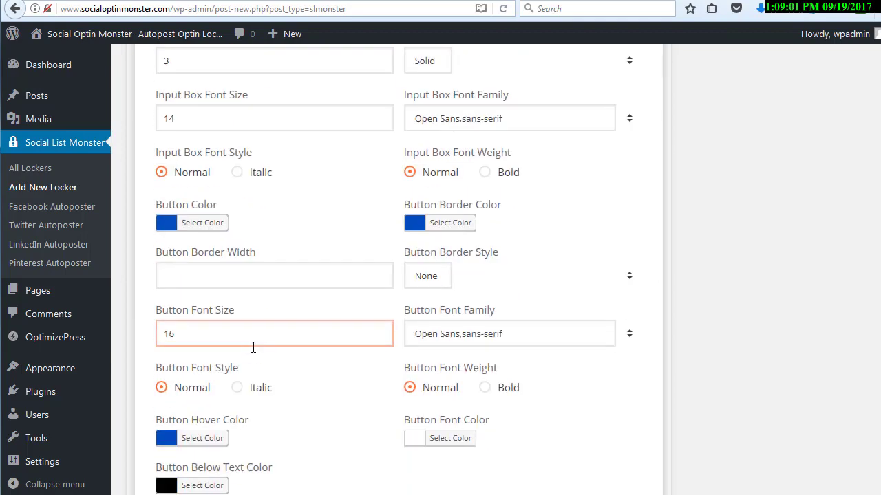
{"action": "left_click_drag", "start_coordinate": [344, 229], "coordinate": [153, 230]}
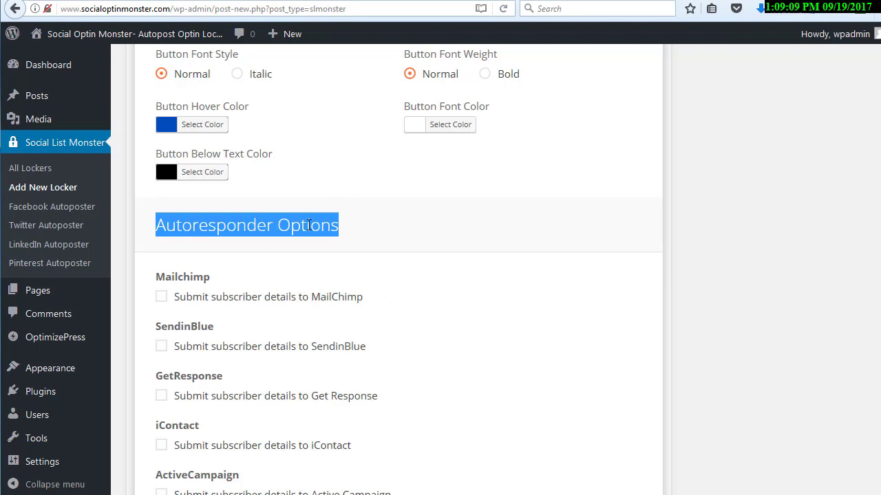
{"action": "left_click", "coordinate": [334, 224]}
{"action": "scroll", "coordinate": [387, 214], "scroll_direction": "down", "scroll_amount": 2}
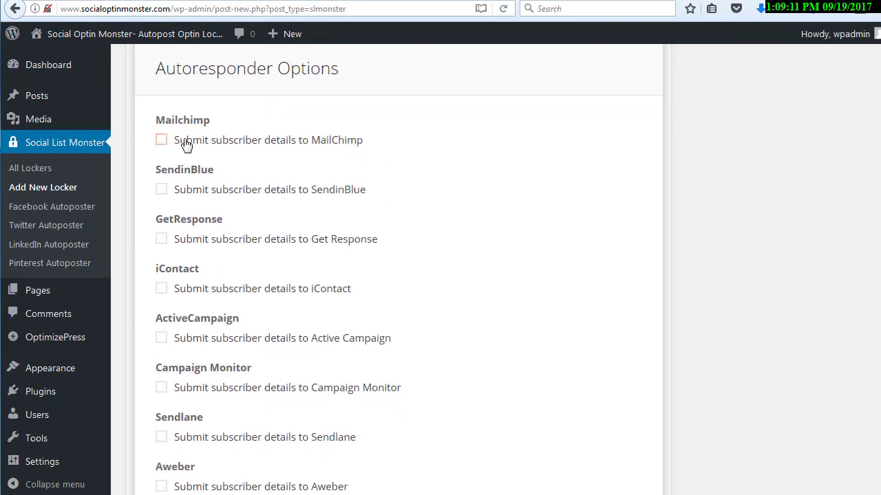
{"action": "scroll", "coordinate": [165, 198], "scroll_direction": "down", "scroll_amount": 2}
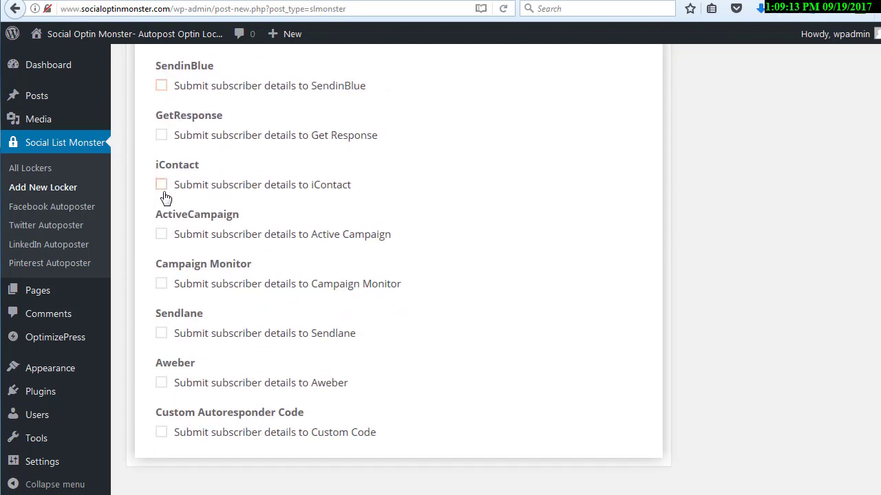
Step: Enable submitting subscriber details to Custom Code, examine its code and form fields, and disable it again
{"action": "left_click", "coordinate": [161, 433]}
{"action": "scroll", "coordinate": [338, 362], "scroll_direction": "down", "scroll_amount": 2}
{"action": "scroll", "coordinate": [337, 362], "scroll_direction": "down", "scroll_amount": 2}
{"action": "left_click", "coordinate": [338, 358]}
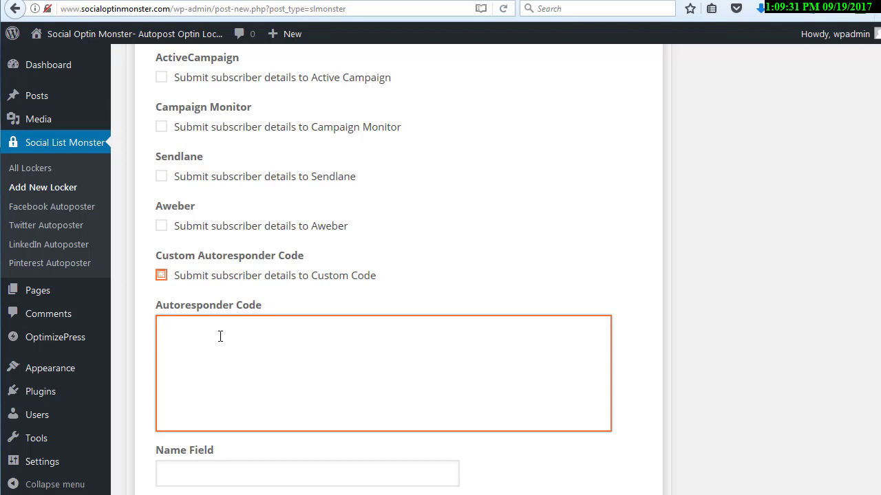
{"action": "scroll", "coordinate": [220, 335], "scroll_direction": "down", "scroll_amount": 3}
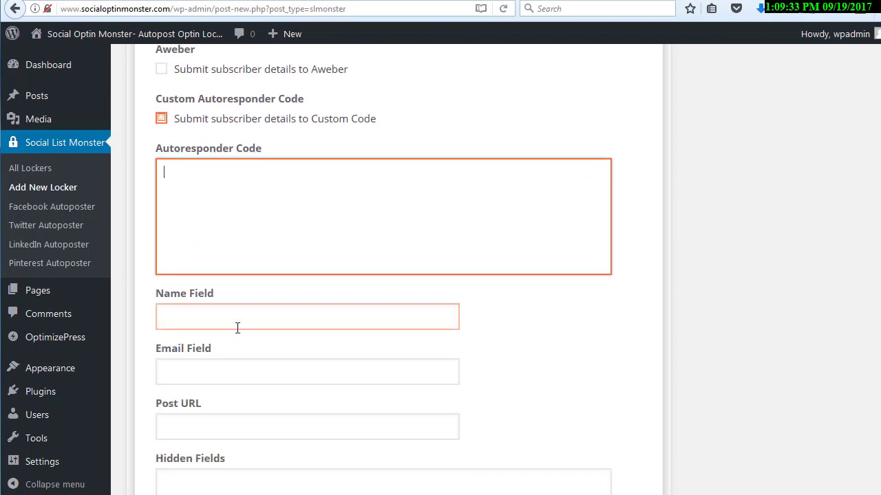
{"action": "scroll", "coordinate": [234, 364], "scroll_direction": "down", "scroll_amount": 2}
{"action": "scroll", "coordinate": [236, 379], "scroll_direction": "up", "scroll_amount": 3}
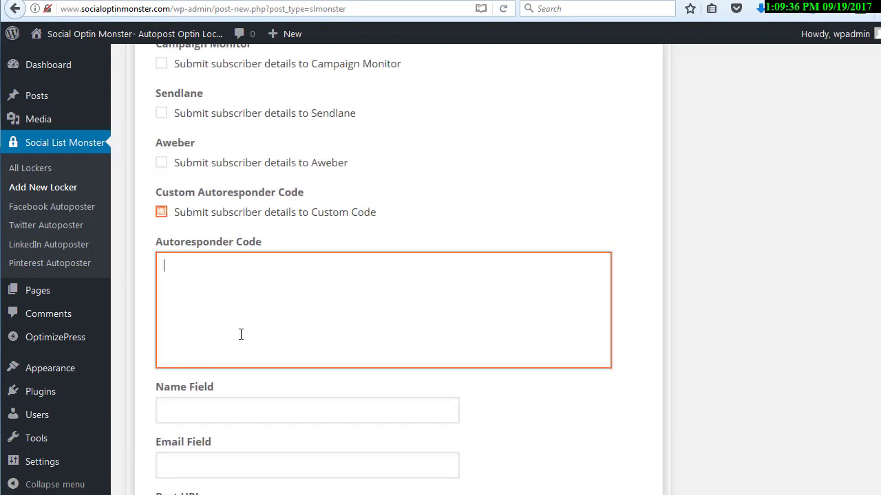
{"action": "left_click", "coordinate": [162, 212]}
Step: Enable submitting subscriber details to GetResponse to view its API key and campaign ID fields, and disable it again
{"action": "scroll", "coordinate": [166, 220], "scroll_direction": "up", "scroll_amount": 5}
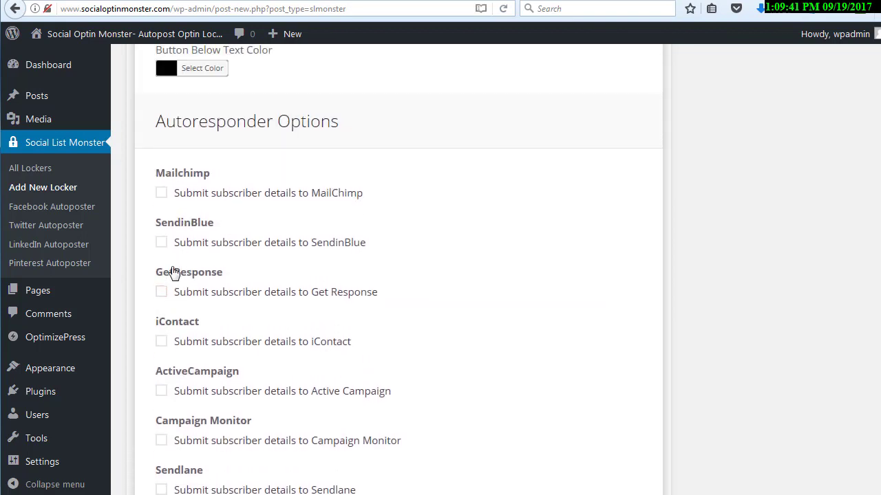
{"action": "scroll", "coordinate": [197, 310], "scroll_direction": "down", "scroll_amount": 2}
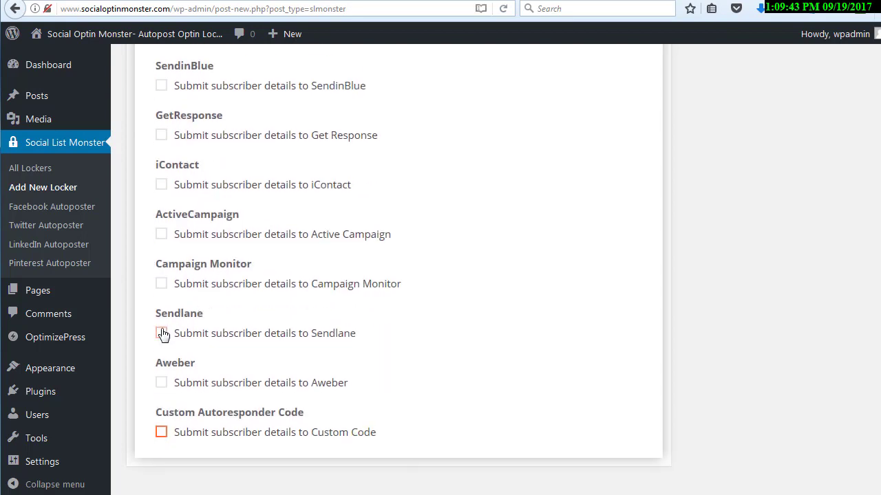
{"action": "scroll", "coordinate": [206, 275], "scroll_direction": "up", "scroll_amount": 1}
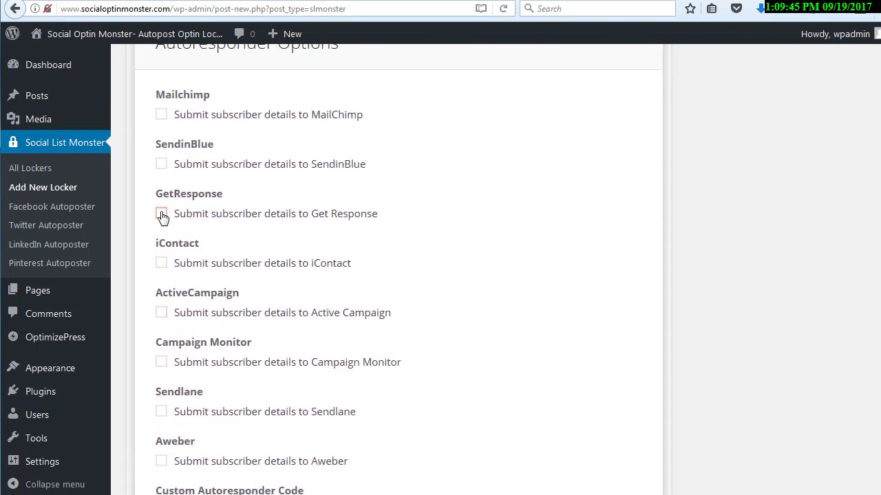
{"action": "left_click", "coordinate": [161, 214]}
{"action": "left_click", "coordinate": [210, 267]}
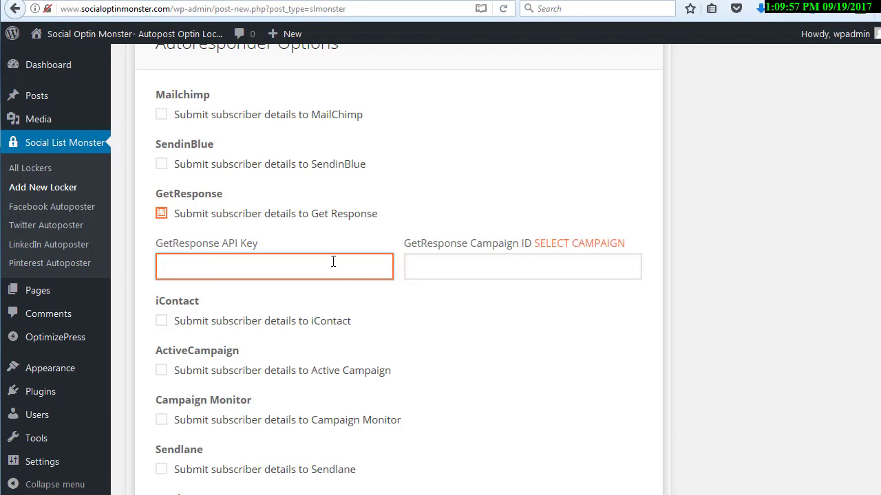
{"action": "left_click", "coordinate": [161, 215]}
Step: Review the locker's design and subscription settings, its title, its sub-title message and its locker type
{"action": "scroll", "coordinate": [239, 232], "scroll_direction": "up", "scroll_amount": 2}
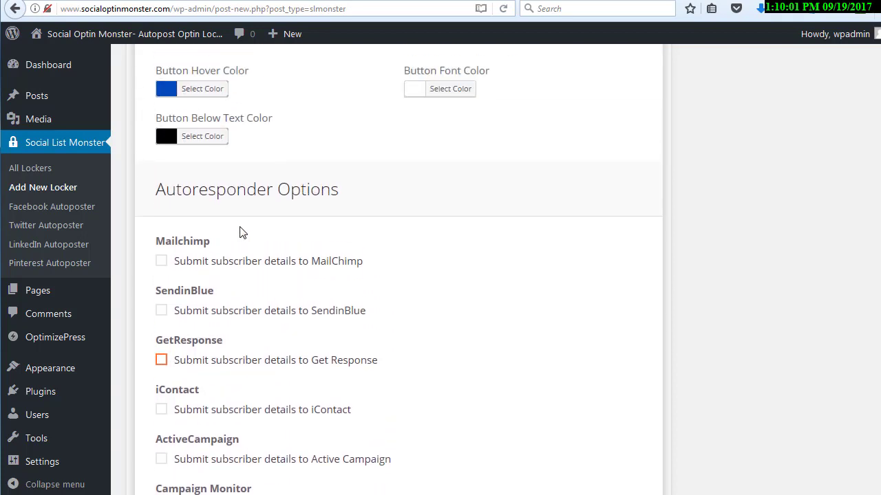
{"action": "scroll", "coordinate": [241, 233], "scroll_direction": "up", "scroll_amount": 3}
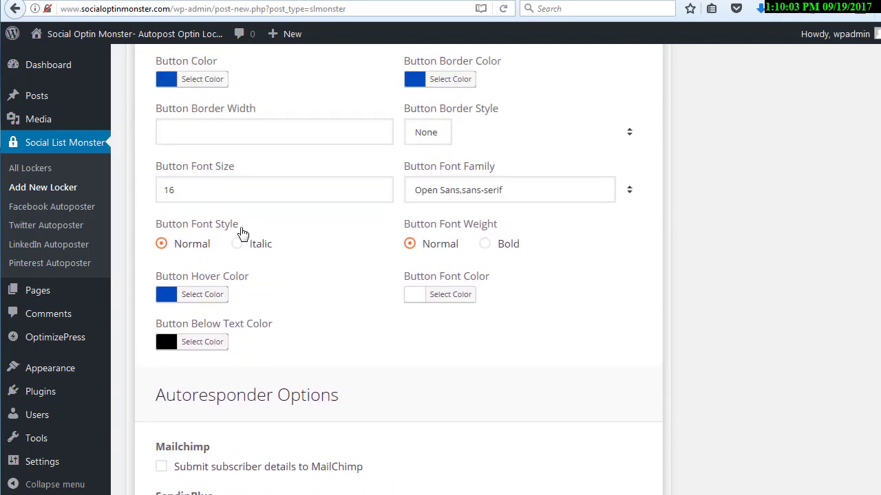
{"action": "scroll", "coordinate": [242, 235], "scroll_direction": "up", "scroll_amount": 7}
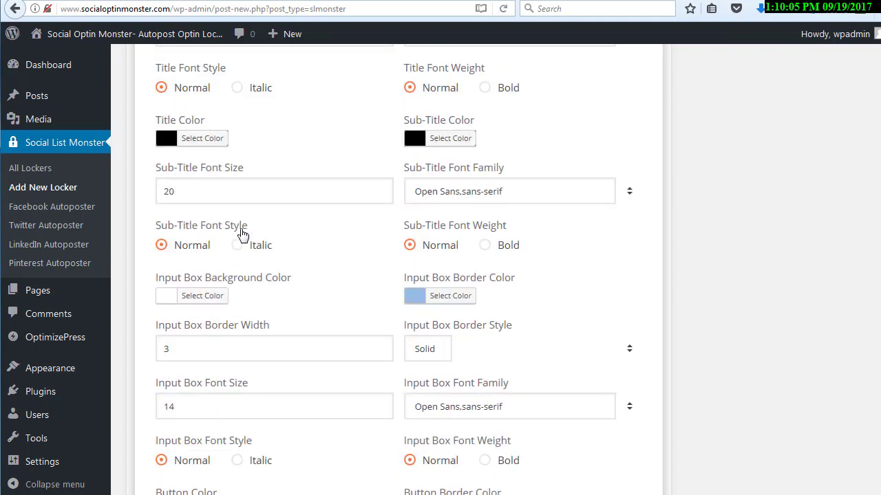
{"action": "scroll", "coordinate": [242, 234], "scroll_direction": "up", "scroll_amount": 5}
{"action": "scroll", "coordinate": [300, 379], "scroll_direction": "down", "scroll_amount": 4}
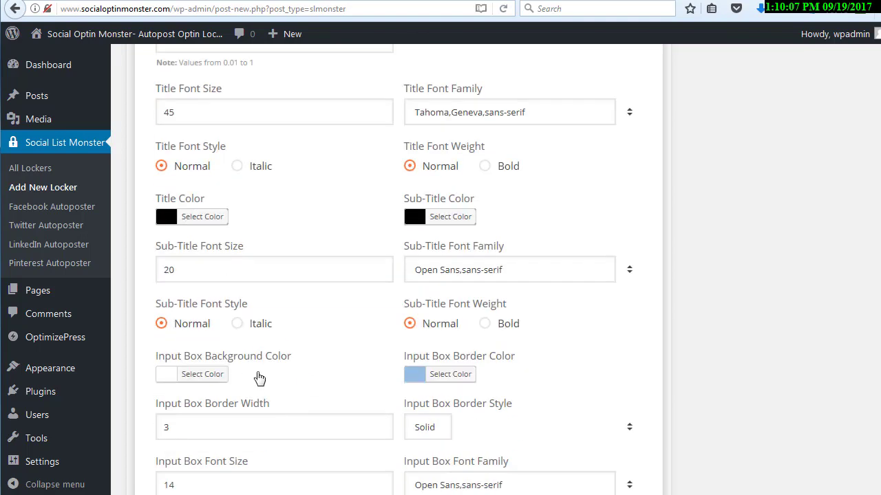
{"action": "scroll", "coordinate": [259, 378], "scroll_direction": "up", "scroll_amount": 12}
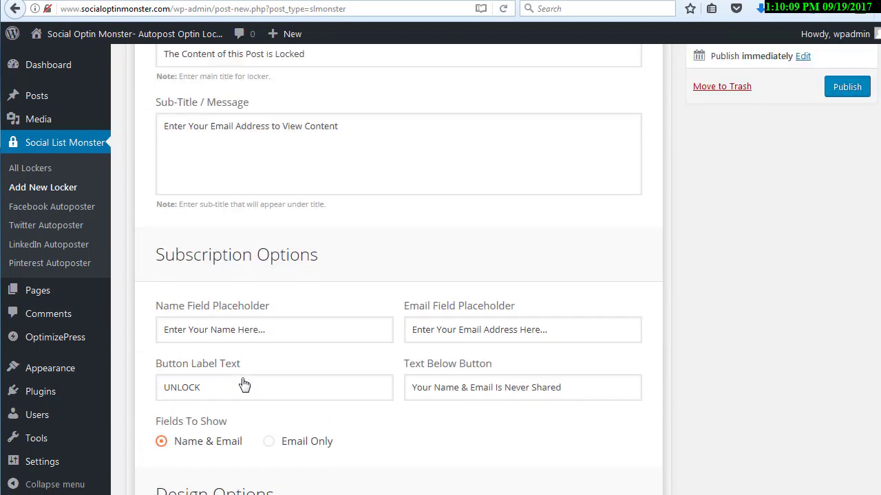
{"action": "left_click", "coordinate": [243, 386]}
{"action": "scroll", "coordinate": [242, 379], "scroll_direction": "up", "scroll_amount": 2}
{"action": "left_click", "coordinate": [310, 212]}
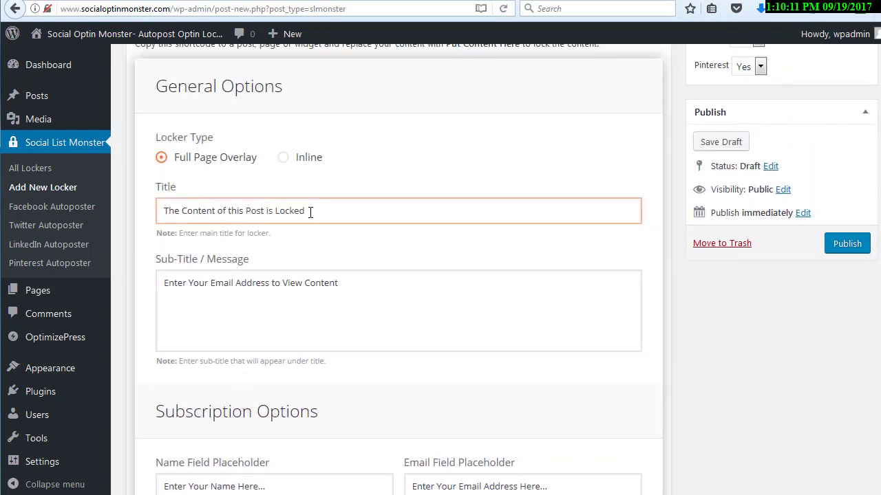
{"action": "left_click", "coordinate": [362, 278]}
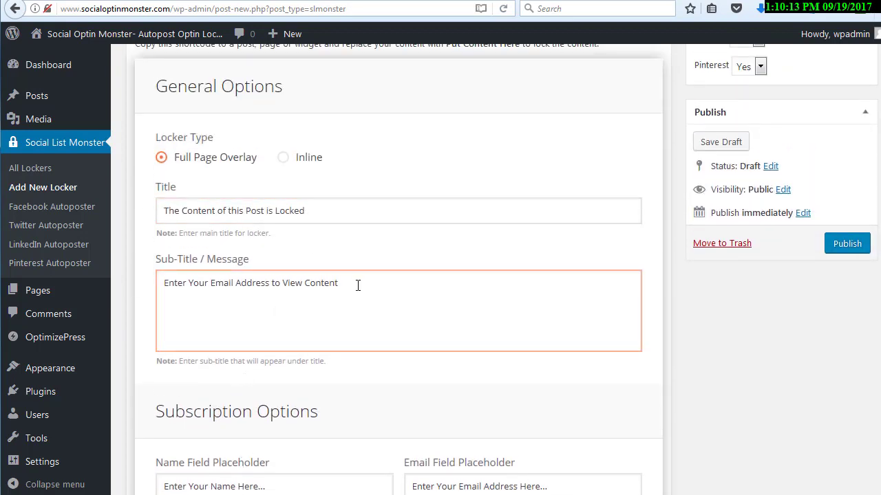
{"action": "scroll", "coordinate": [350, 285], "scroll_direction": "down", "scroll_amount": 2}
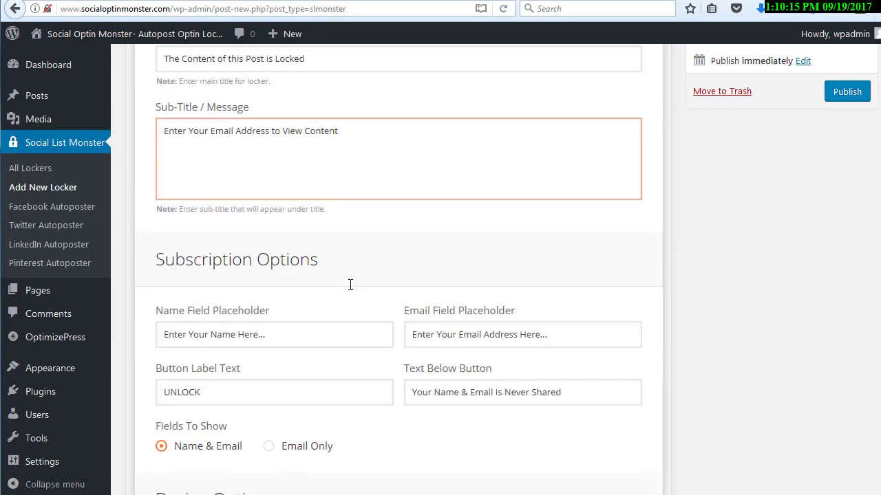
{"action": "left_click", "coordinate": [350, 284]}
{"action": "scroll", "coordinate": [351, 288], "scroll_direction": "down", "scroll_amount": 1}
{"action": "scroll", "coordinate": [350, 278], "scroll_direction": "up", "scroll_amount": 3}
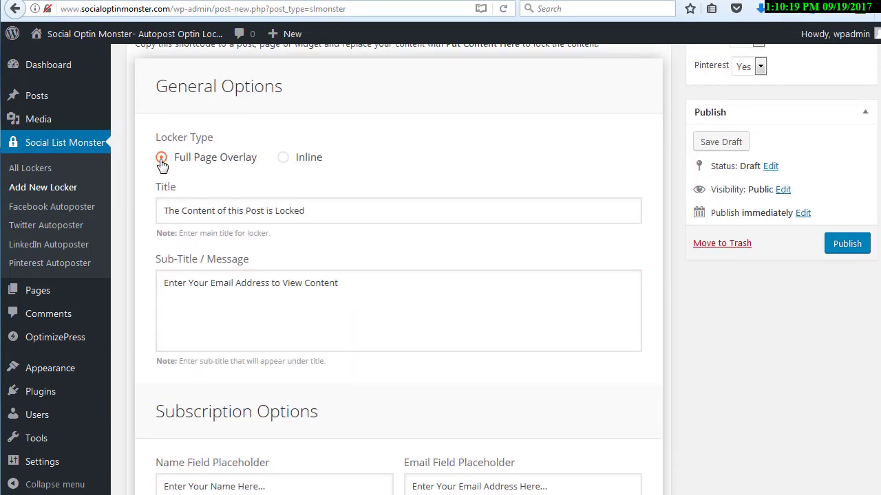
Step: Try the Inline locker type, check the shortcode's "Put Content Here" placeholder, and switch back to Full Page Overlay
{"action": "left_click", "coordinate": [283, 160]}
{"action": "scroll", "coordinate": [282, 155], "scroll_direction": "up", "scroll_amount": 2}
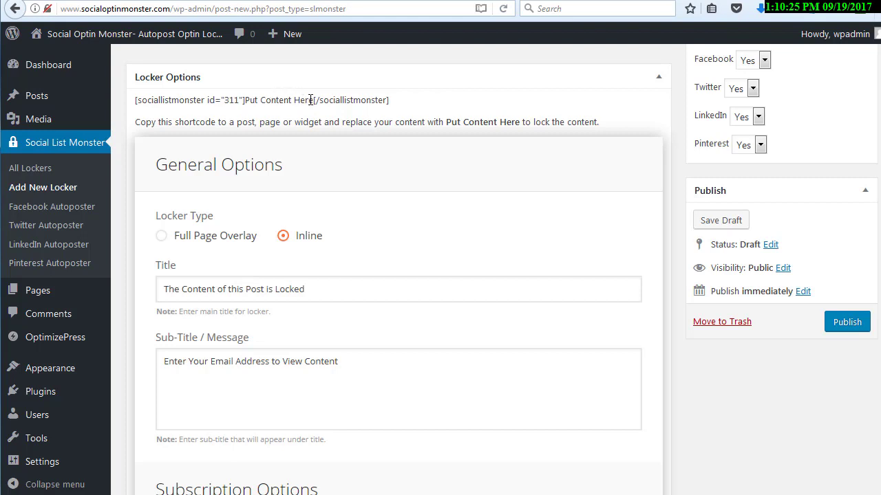
{"action": "left_click_drag", "start_coordinate": [315, 100], "coordinate": [247, 103]}
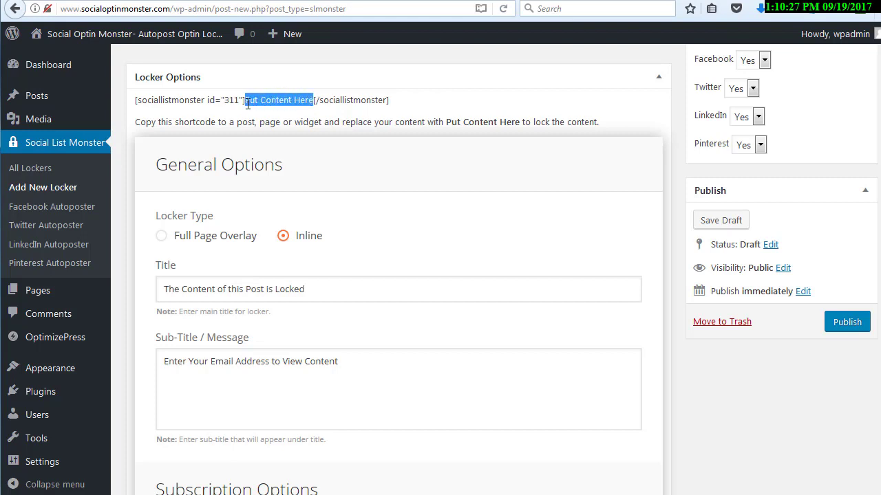
{"action": "left_click", "coordinate": [355, 171]}
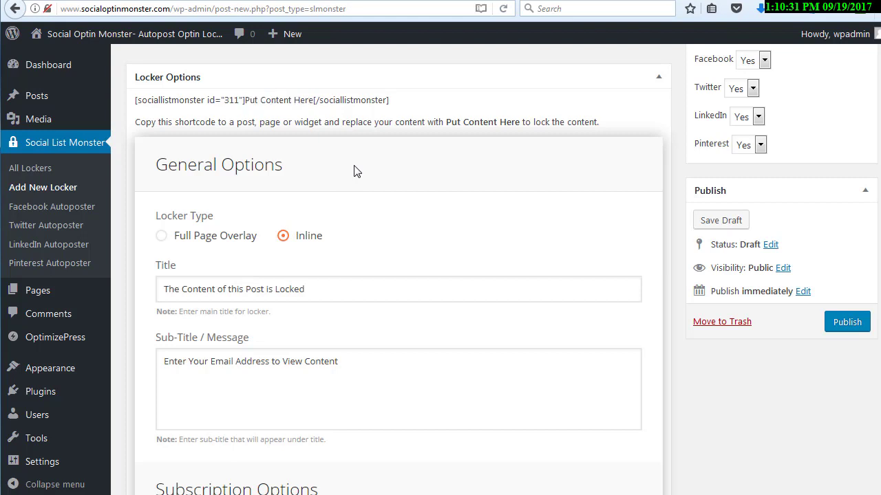
{"action": "scroll", "coordinate": [354, 172], "scroll_direction": "down", "scroll_amount": 2}
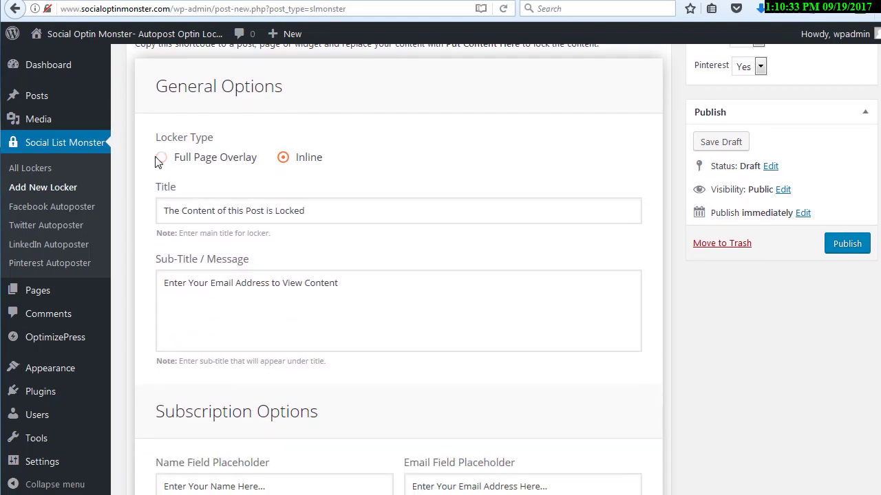
{"action": "left_click", "coordinate": [162, 160]}
{"action": "scroll", "coordinate": [177, 162], "scroll_direction": "down", "scroll_amount": 2}
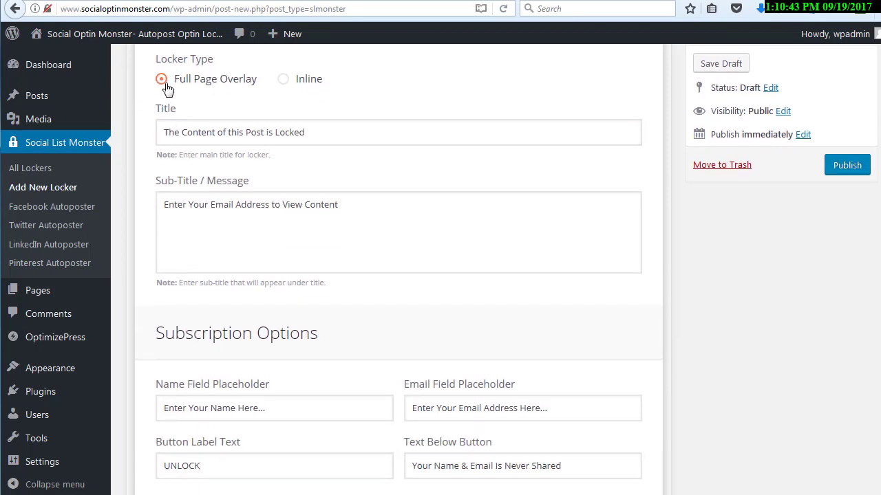
Step: Set the subscription form's fields to show to Email Only and check the button label text
{"action": "scroll", "coordinate": [169, 94], "scroll_direction": "down", "scroll_amount": 2}
{"action": "scroll", "coordinate": [169, 92], "scroll_direction": "down", "scroll_amount": 4}
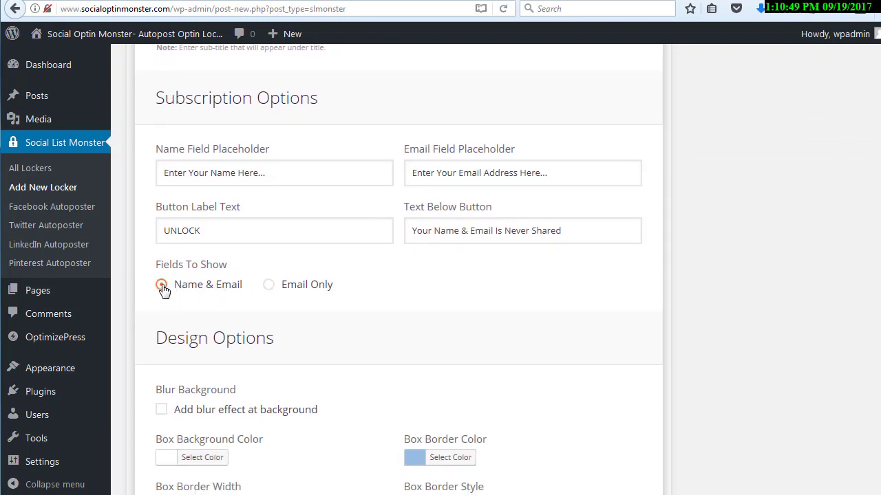
{"action": "left_click", "coordinate": [269, 285]}
{"action": "left_click_drag", "start_coordinate": [236, 227], "coordinate": [160, 233]}
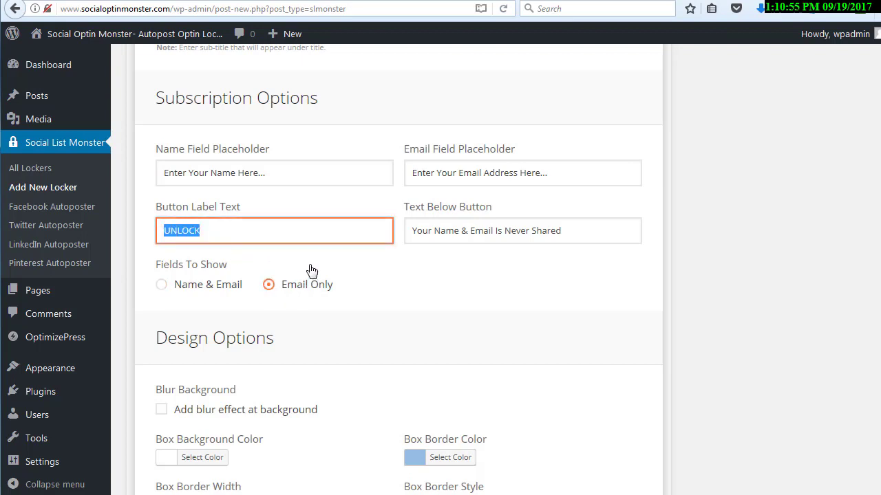
{"action": "left_click", "coordinate": [312, 268]}
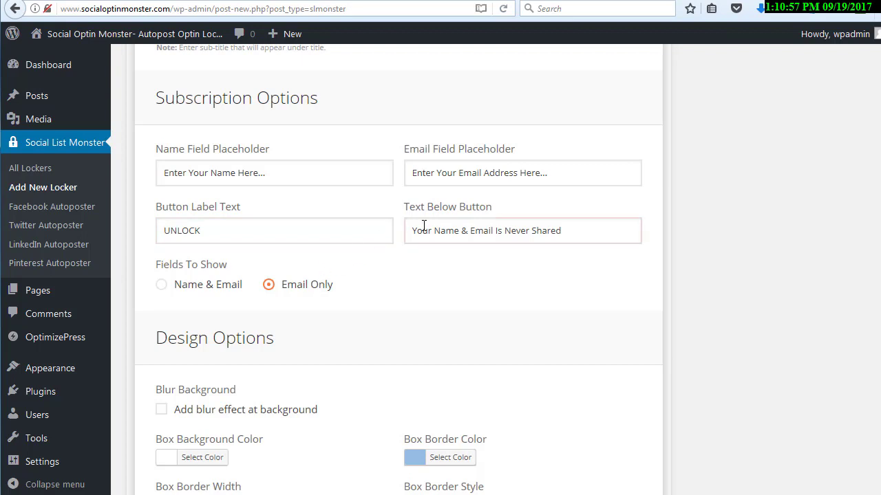
Step: Review the text below the button and the placeholders of the email and name fields
{"action": "left_click", "coordinate": [551, 231]}
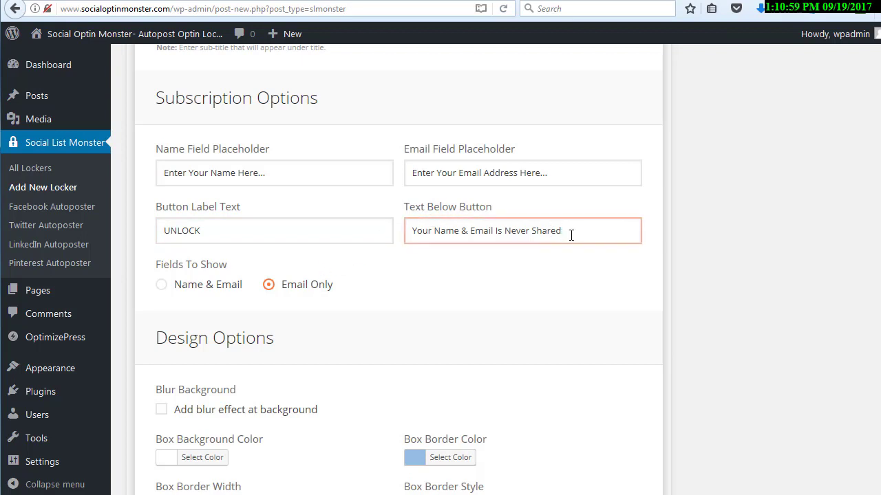
{"action": "left_click_drag", "start_coordinate": [568, 232], "coordinate": [478, 241]}
{"action": "left_click", "coordinate": [477, 277]}
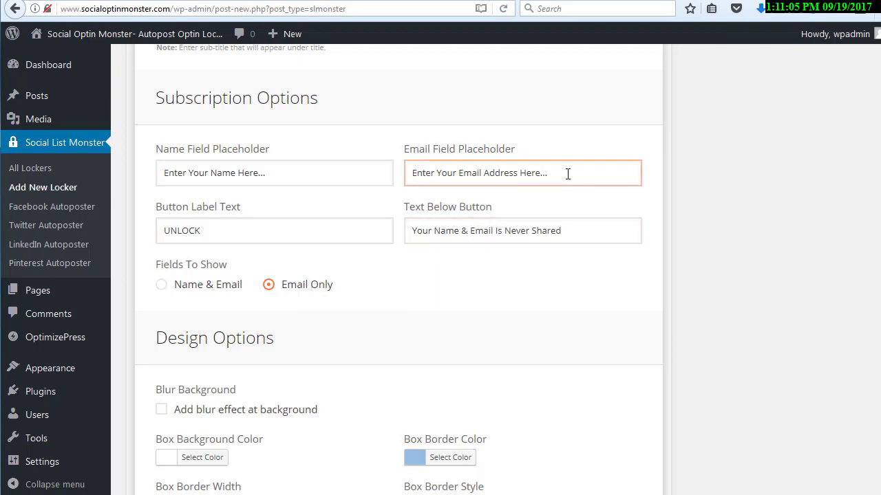
{"action": "left_click_drag", "start_coordinate": [566, 173], "coordinate": [410, 174]}
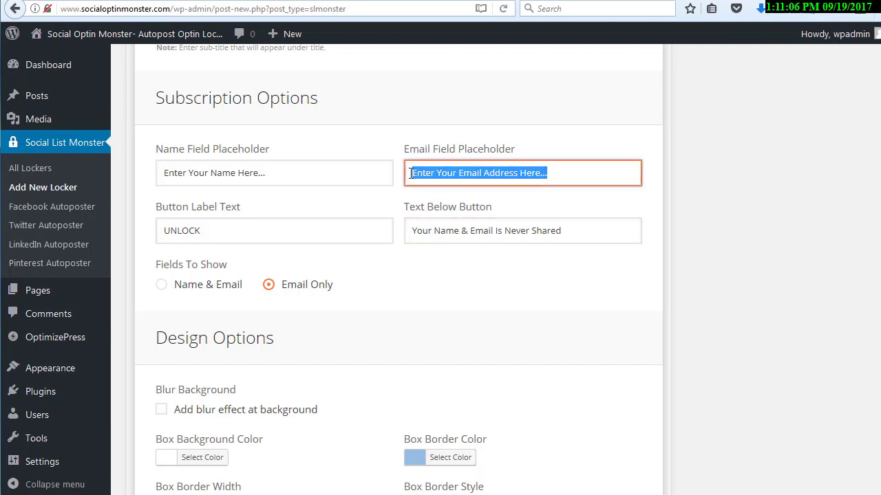
{"action": "left_click", "coordinate": [397, 138]}
{"action": "left_click", "coordinate": [443, 174]}
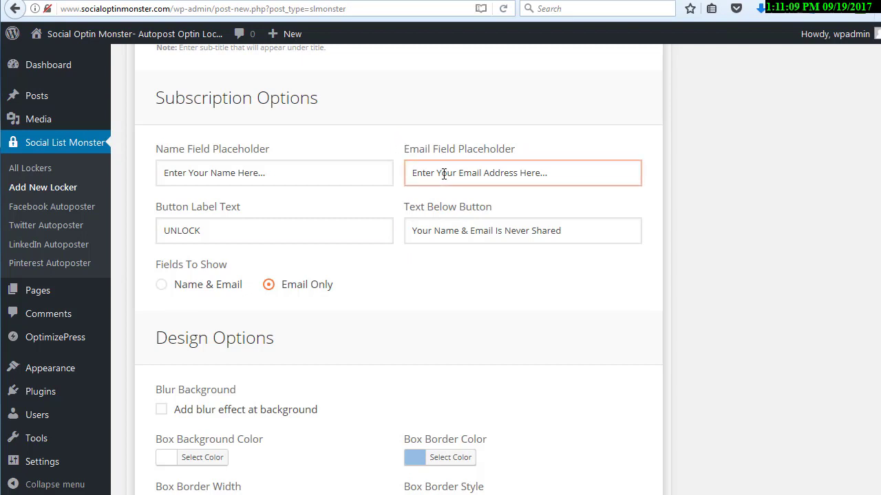
{"action": "left_click_drag", "start_coordinate": [284, 169], "coordinate": [220, 172]}
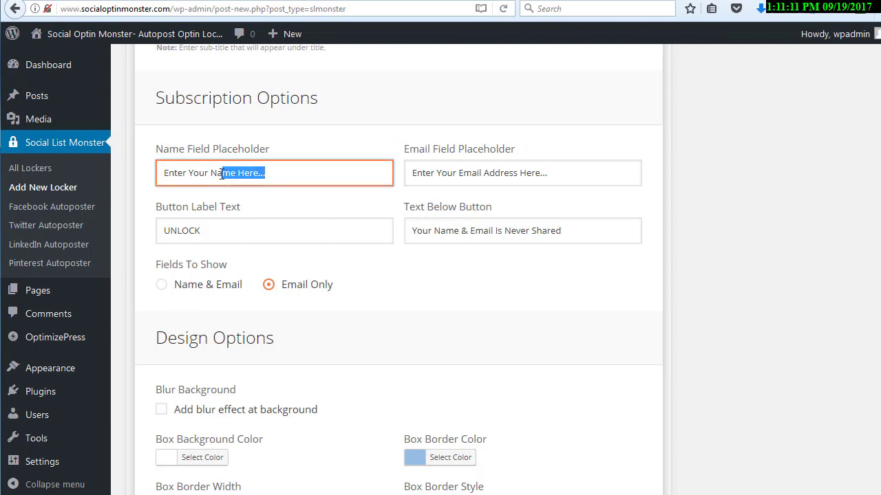
{"action": "left_click", "coordinate": [295, 138]}
{"action": "left_click", "coordinate": [421, 175]}
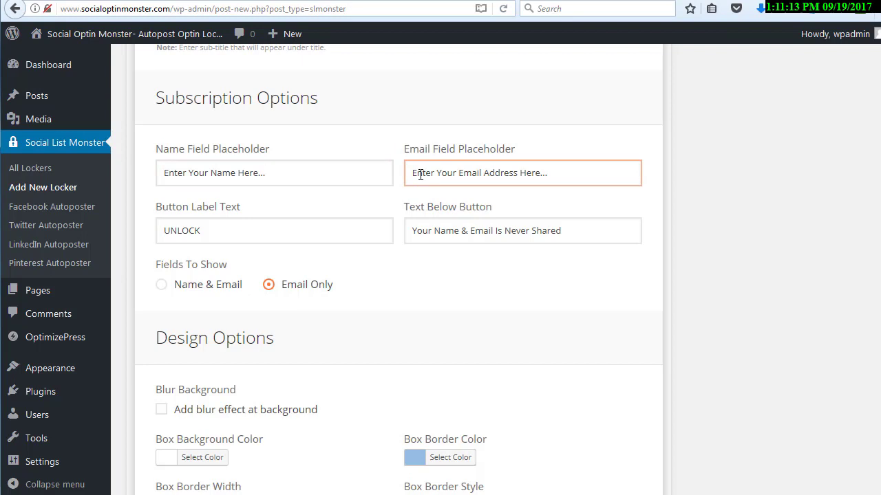
Step: Inspect the color choices for the box background and enable the blur effect at background
{"action": "scroll", "coordinate": [422, 175], "scroll_direction": "down", "scroll_amount": 3}
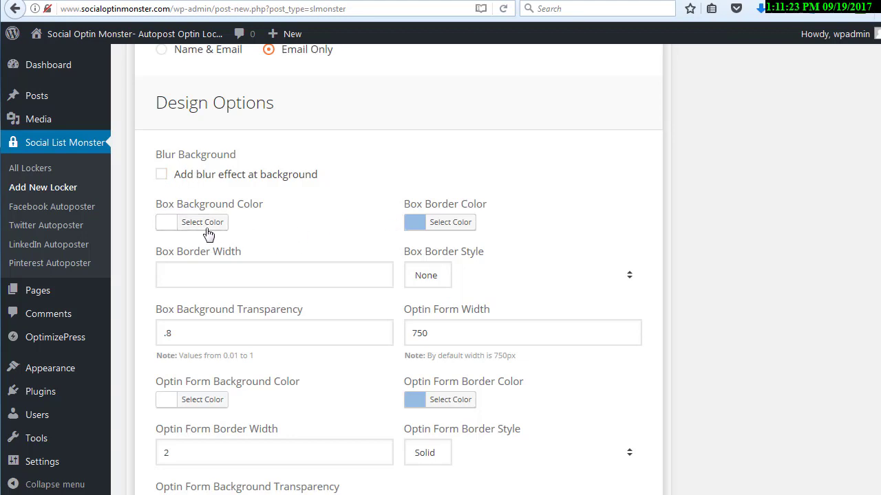
{"action": "left_click", "coordinate": [170, 230]}
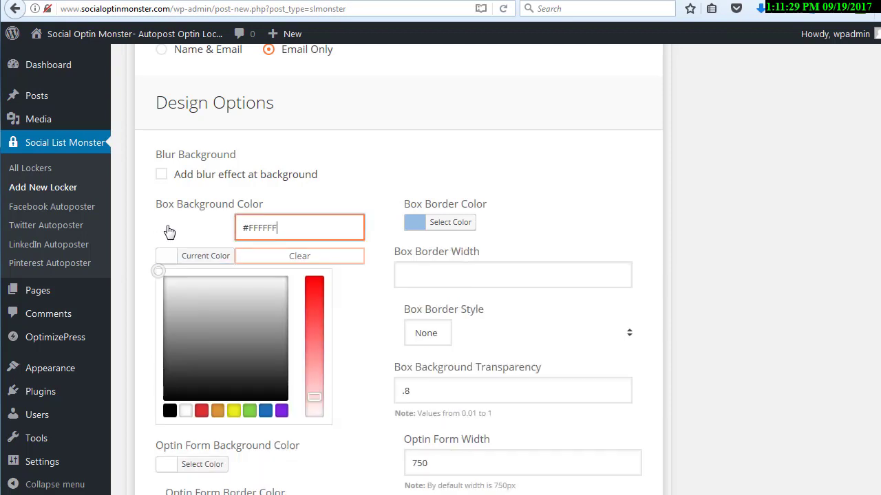
{"action": "left_click", "coordinate": [373, 176]}
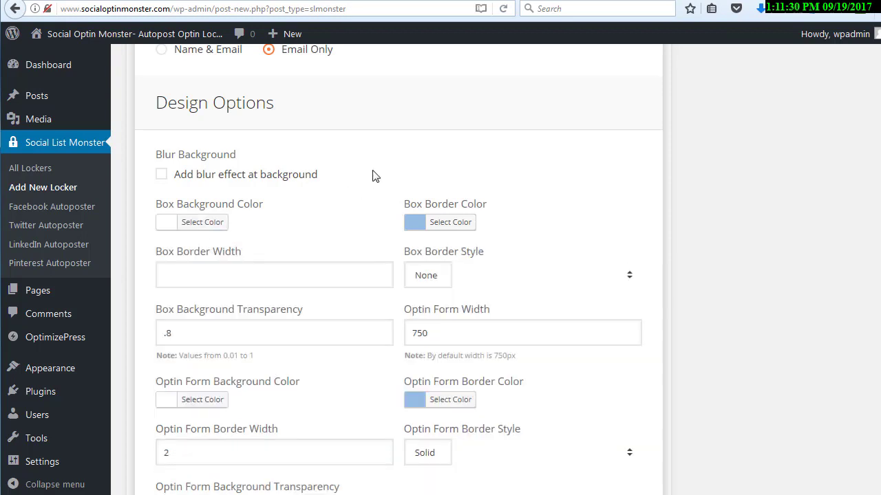
{"action": "left_click", "coordinate": [161, 176]}
Step: Review the box background transparency setting and its permitted value range in the design options
{"action": "scroll", "coordinate": [289, 182], "scroll_direction": "down", "scroll_amount": 2}
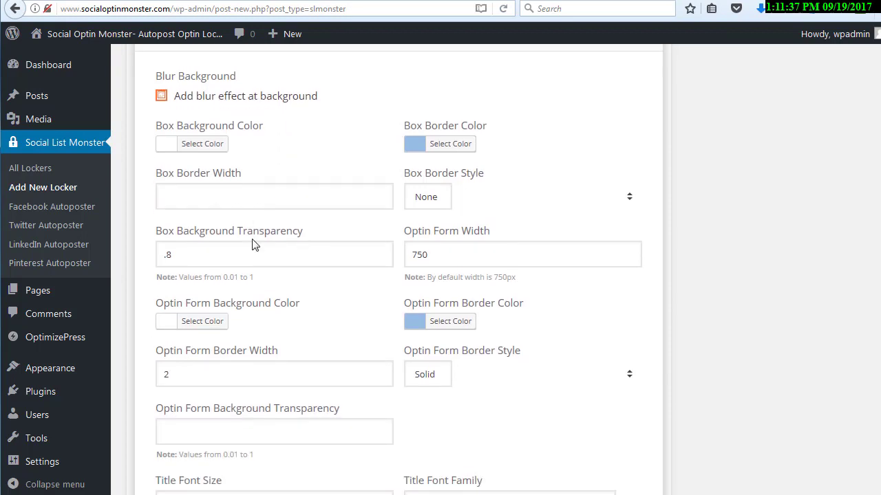
{"action": "left_click", "coordinate": [184, 252]}
{"action": "left_click", "coordinate": [183, 280]}
{"action": "left_click", "coordinate": [214, 257]}
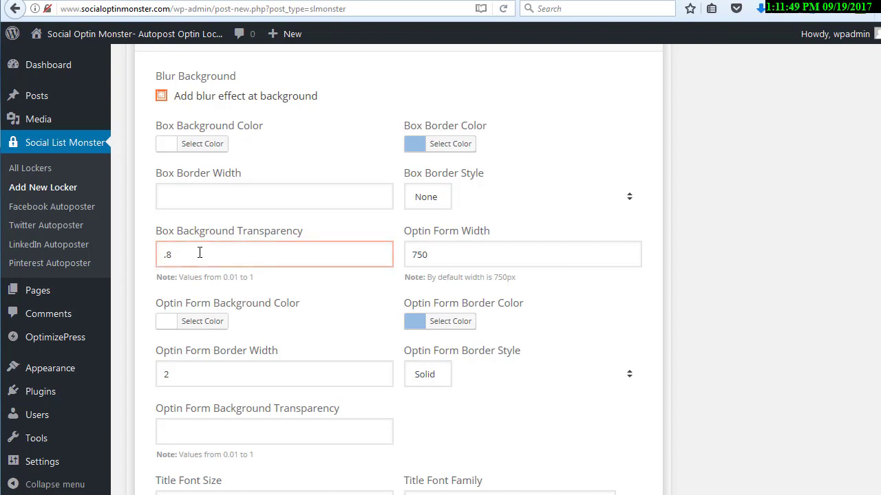
{"action": "scroll", "coordinate": [201, 253], "scroll_direction": "down", "scroll_amount": 2}
{"action": "scroll", "coordinate": [236, 239], "scroll_direction": "up", "scroll_amount": 2}
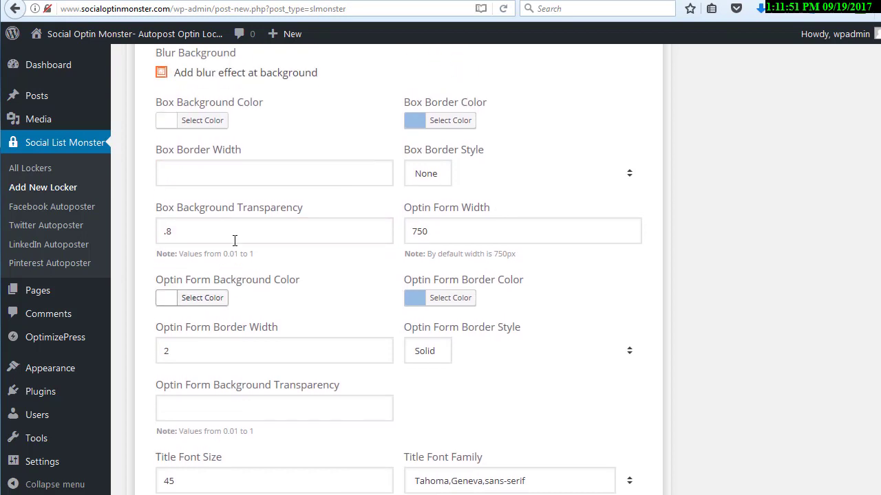
{"action": "left_click", "coordinate": [245, 222]}
Step: Examine the optin form's color, border width and border style settings
{"action": "scroll", "coordinate": [261, 220], "scroll_direction": "down", "scroll_amount": 2}
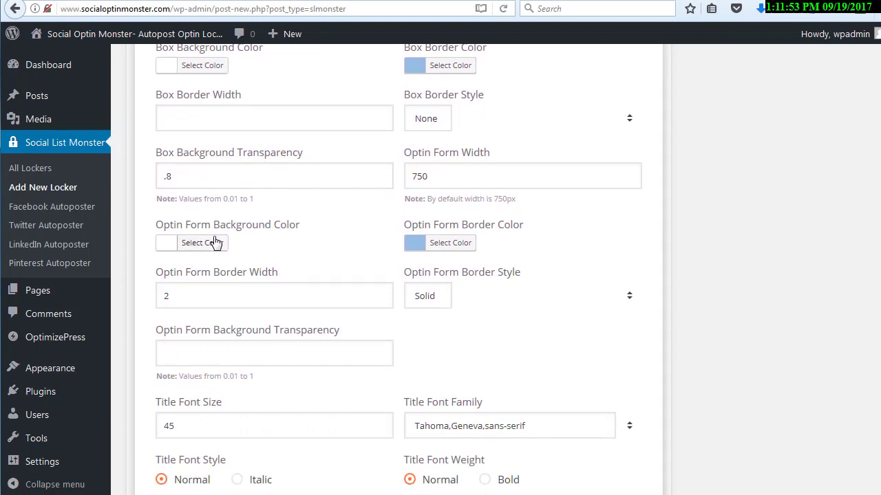
{"action": "scroll", "coordinate": [289, 237], "scroll_direction": "down", "scroll_amount": 2}
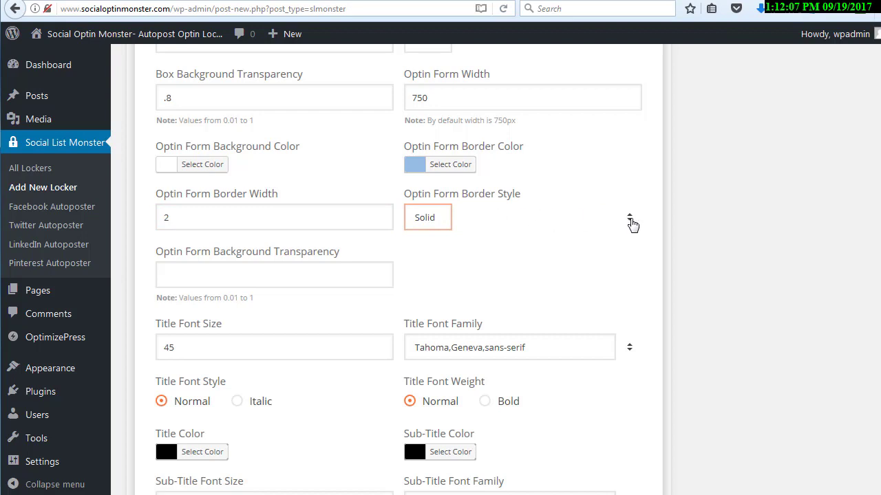
{"action": "left_click", "coordinate": [632, 225]}
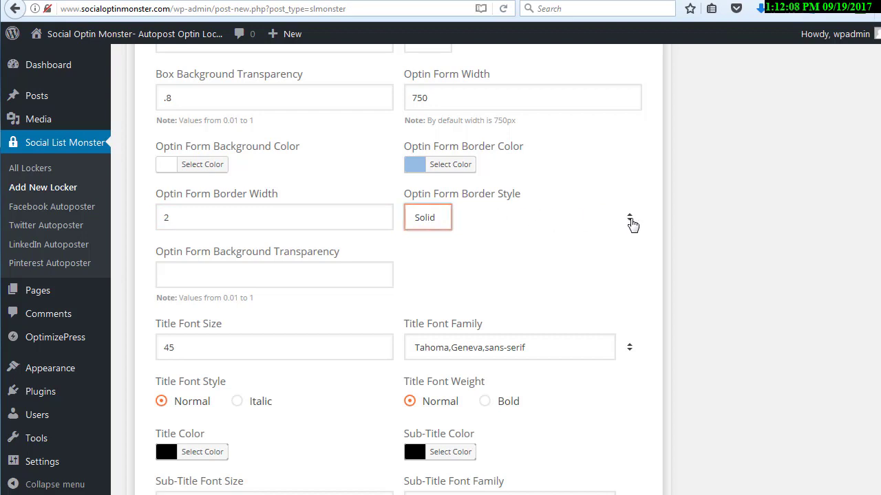
{"action": "left_click", "coordinate": [435, 226]}
{"action": "left_click", "coordinate": [522, 231]}
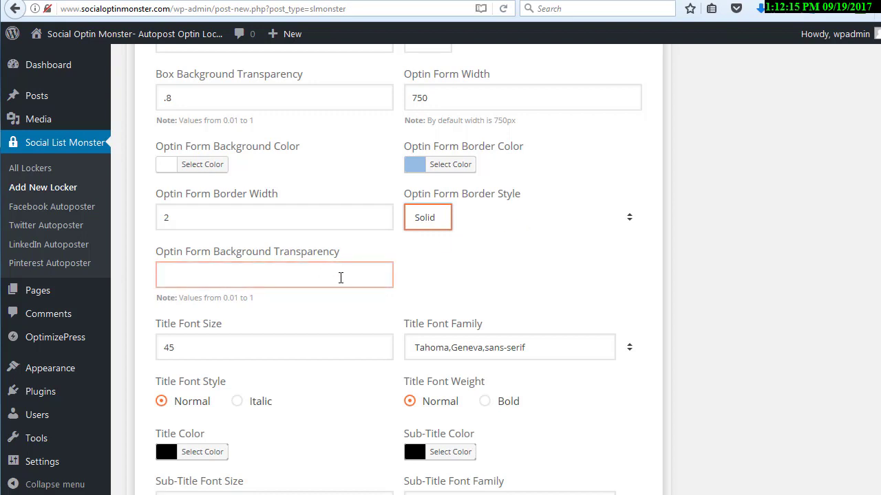
Step: Check the title font size setting and refer back to the locker's title and sub-title message
{"action": "scroll", "coordinate": [399, 267], "scroll_direction": "down", "scroll_amount": 3}
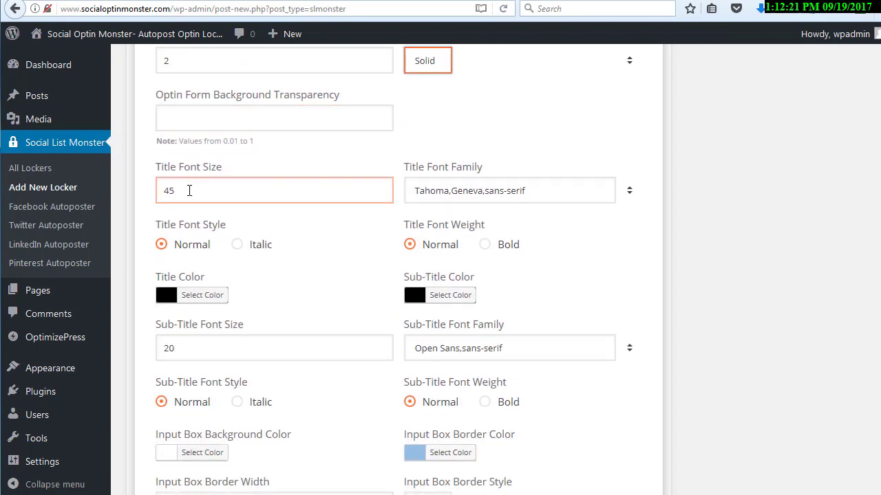
{"action": "scroll", "coordinate": [189, 191], "scroll_direction": "up", "scroll_amount": 10}
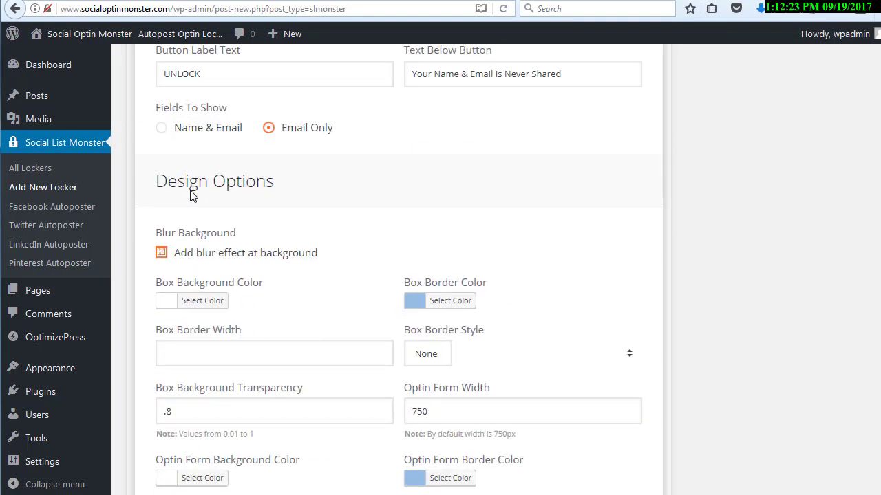
{"action": "scroll", "coordinate": [193, 203], "scroll_direction": "down", "scroll_amount": 3}
{"action": "scroll", "coordinate": [194, 203], "scroll_direction": "up", "scroll_amount": 7}
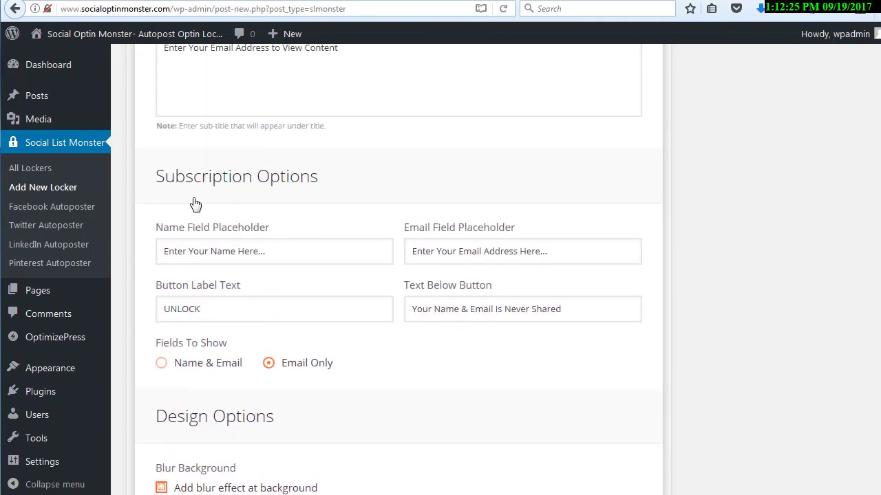
{"action": "scroll", "coordinate": [195, 204], "scroll_direction": "up", "scroll_amount": 3}
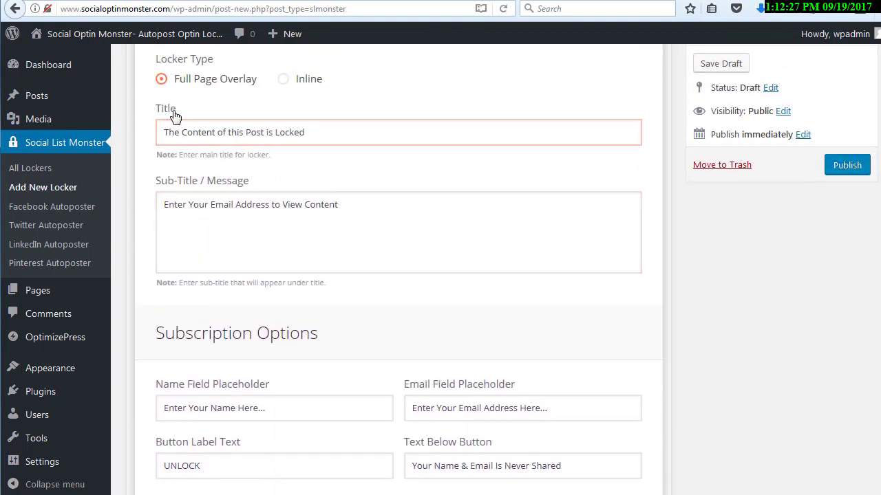
{"action": "left_click", "coordinate": [219, 132]}
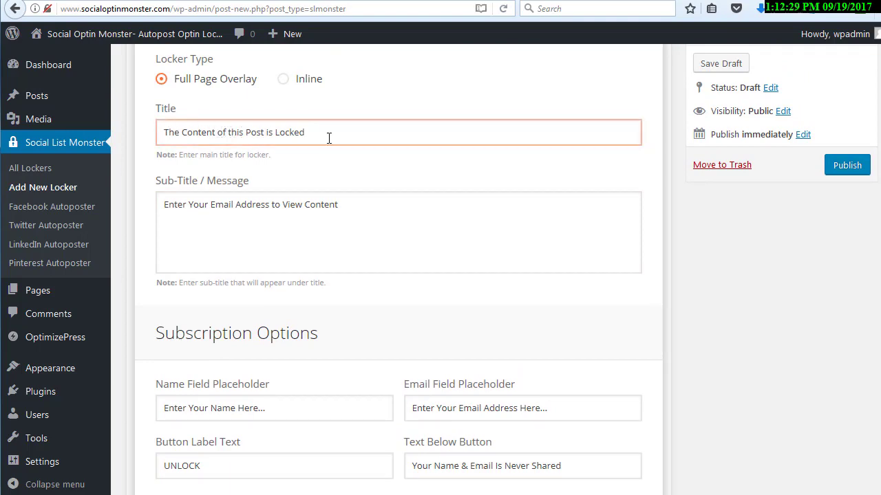
{"action": "left_click", "coordinate": [184, 188]}
Step: Review the font size and font family settings of the locker's title and sub-title
{"action": "scroll", "coordinate": [244, 198], "scroll_direction": "down", "scroll_amount": 15}
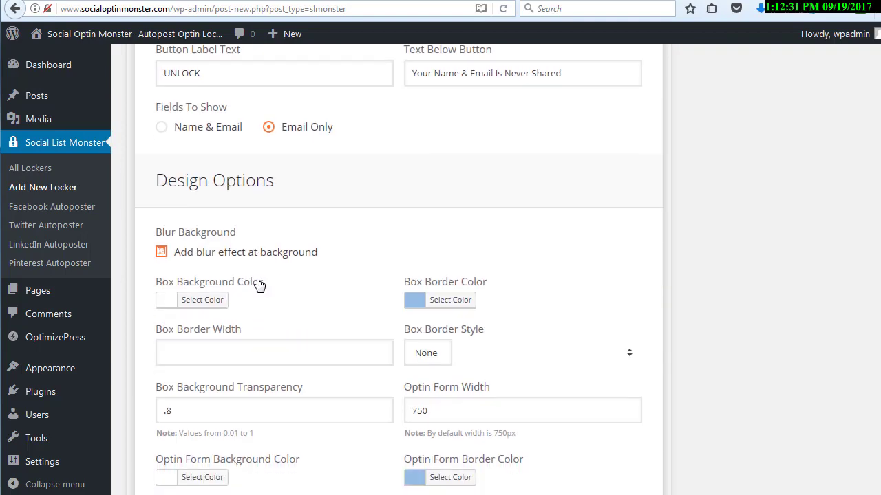
{"action": "left_click", "coordinate": [258, 278]}
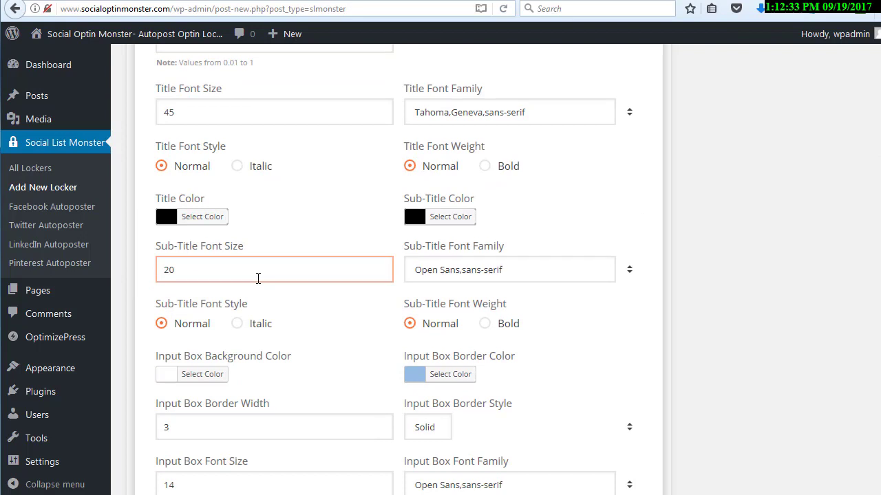
{"action": "left_click", "coordinate": [216, 112]}
{"action": "left_click", "coordinate": [491, 114]}
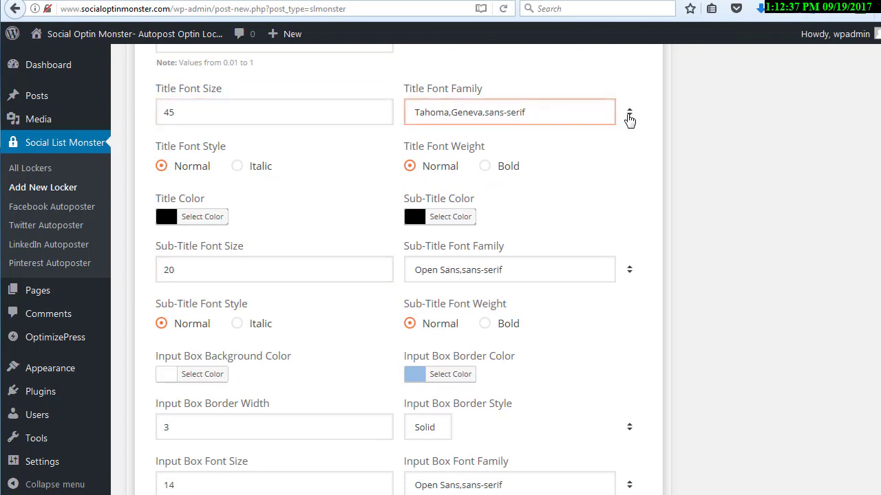
{"action": "left_click", "coordinate": [581, 122]}
{"action": "left_click", "coordinate": [581, 122]}
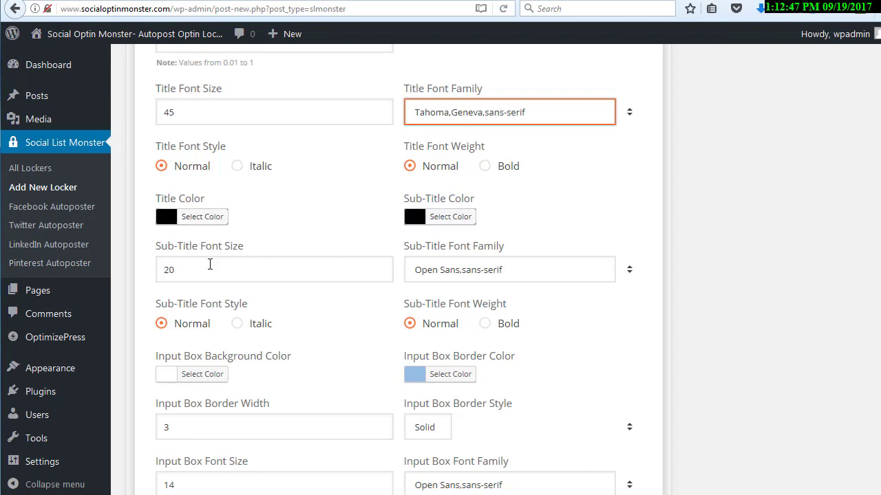
{"action": "left_click", "coordinate": [206, 267]}
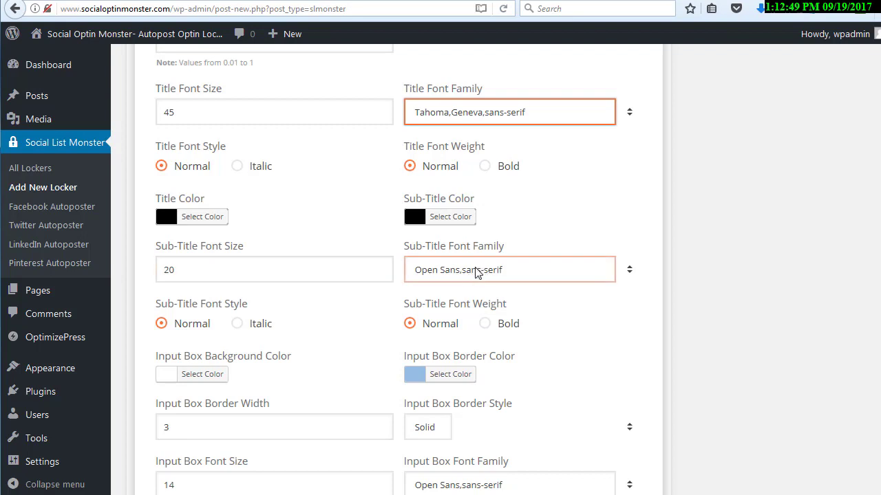
Step: Examine the input box's border color, border width, border style choices and font size
{"action": "scroll", "coordinate": [365, 262], "scroll_direction": "down", "scroll_amount": 2}
{"action": "scroll", "coordinate": [365, 262], "scroll_direction": "down", "scroll_amount": 3}
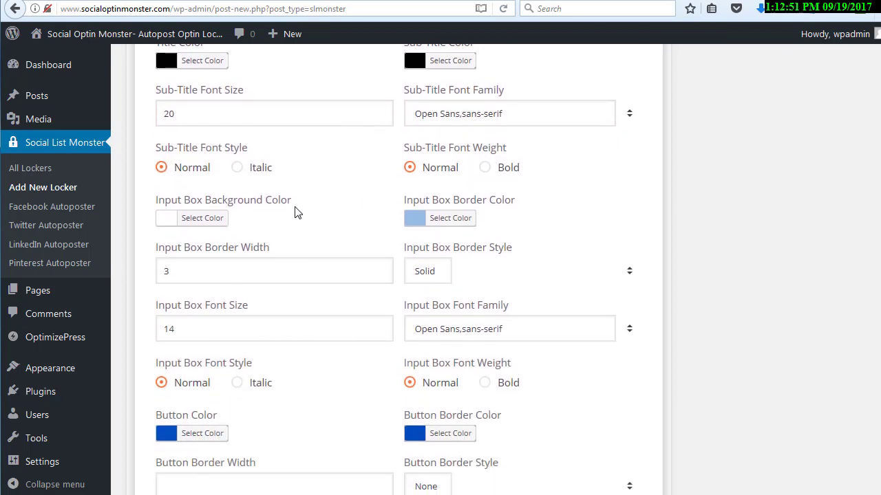
{"action": "scroll", "coordinate": [361, 170], "scroll_direction": "down", "scroll_amount": 2}
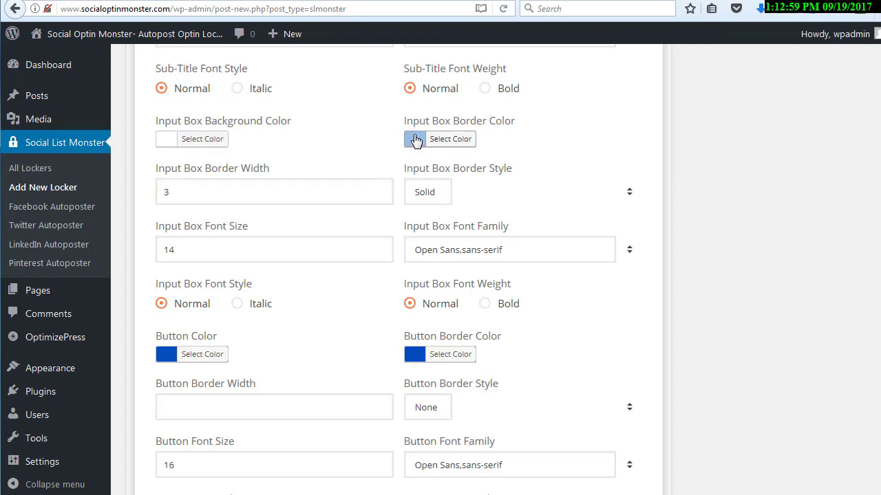
{"action": "left_click", "coordinate": [249, 188]}
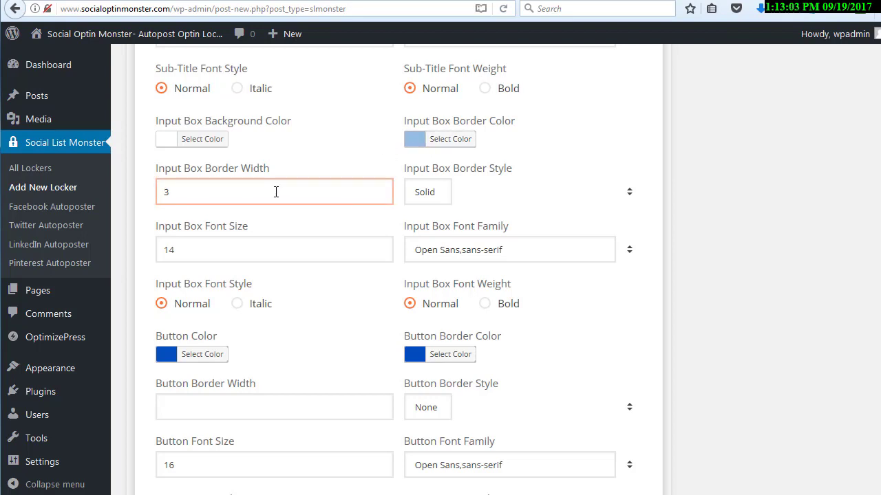
{"action": "left_click", "coordinate": [441, 195]}
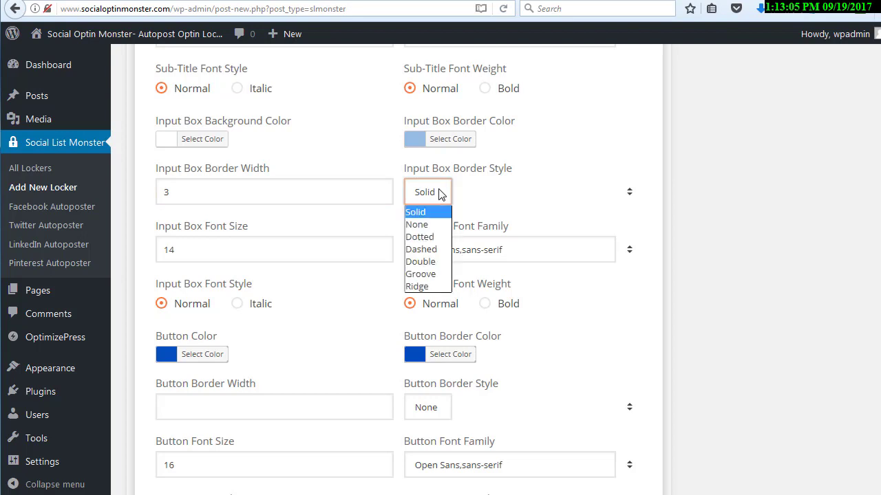
{"action": "left_click", "coordinate": [358, 195]}
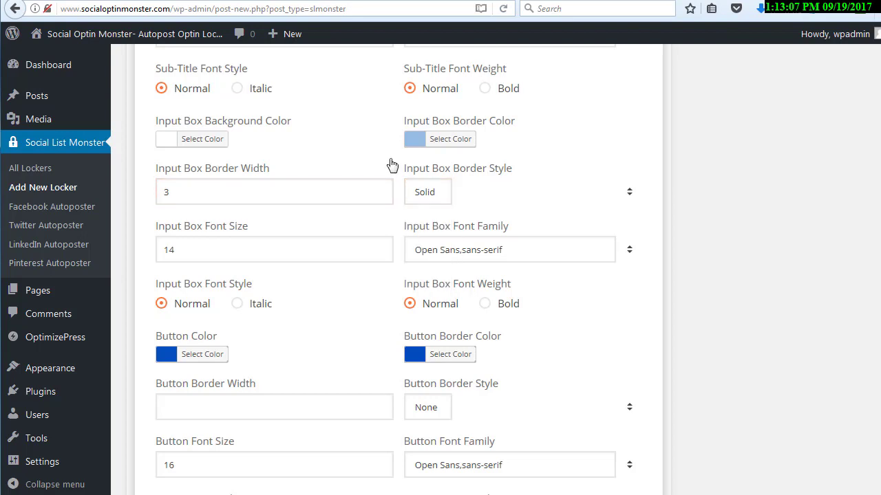
{"action": "left_click", "coordinate": [228, 250]}
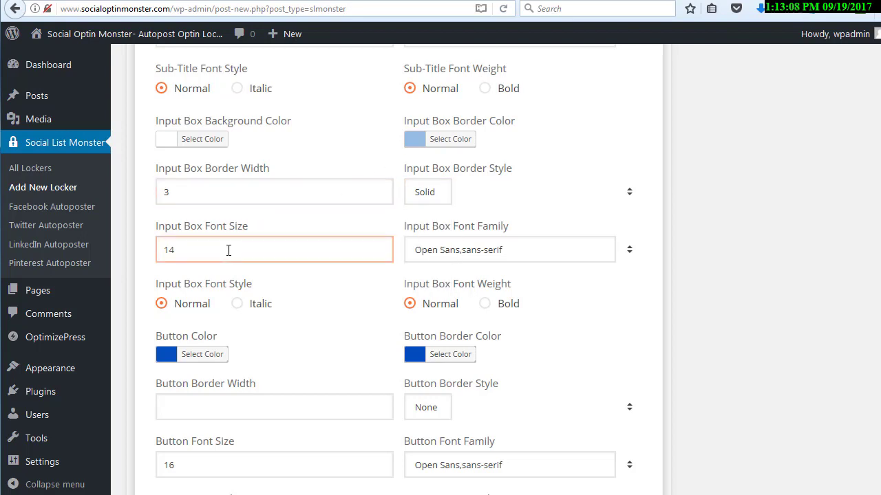
Step: Review the input box's font size, font family, font style and font weight settings
{"action": "left_click", "coordinate": [436, 253]}
{"action": "left_click", "coordinate": [371, 251]}
{"action": "scroll", "coordinate": [371, 206], "scroll_direction": "down", "scroll_amount": 3}
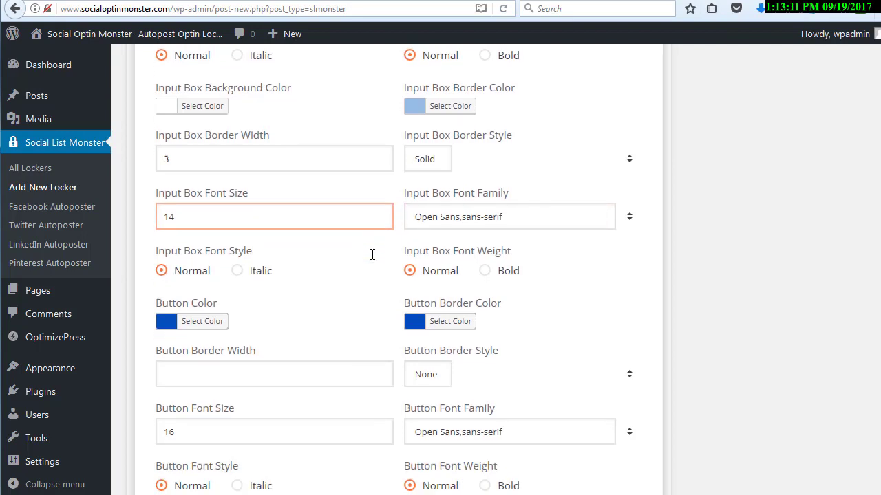
{"action": "scroll", "coordinate": [379, 248], "scroll_direction": "down", "scroll_amount": 3}
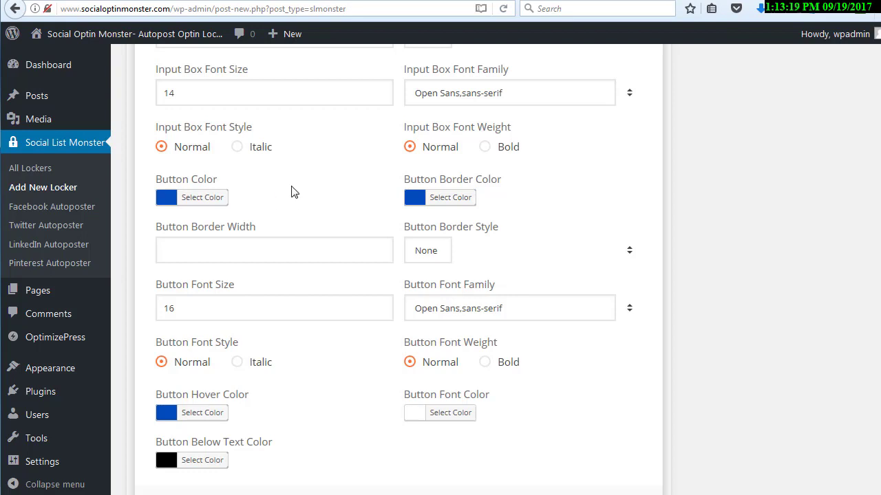
Step: Examine the optin button's border color, border width, font, hover color and below-text color settings
{"action": "scroll", "coordinate": [303, 186], "scroll_direction": "down", "scroll_amount": 3}
{"action": "left_click", "coordinate": [420, 121]}
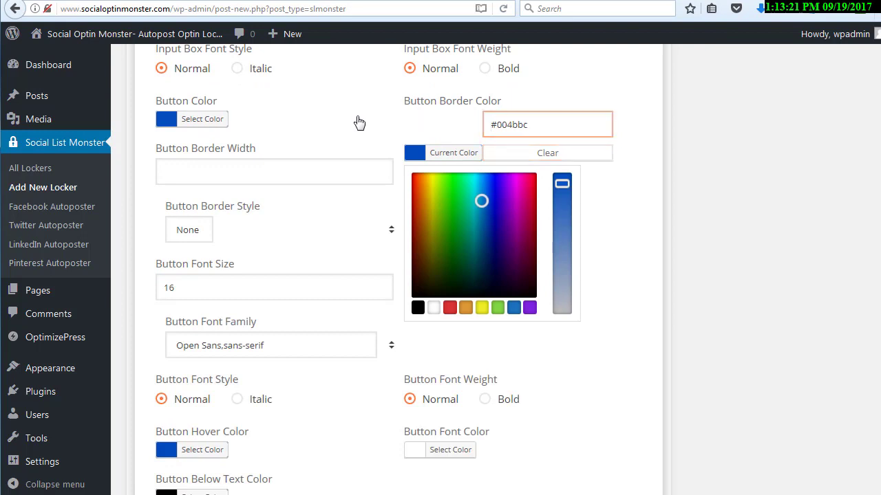
{"action": "left_click", "coordinate": [356, 122]}
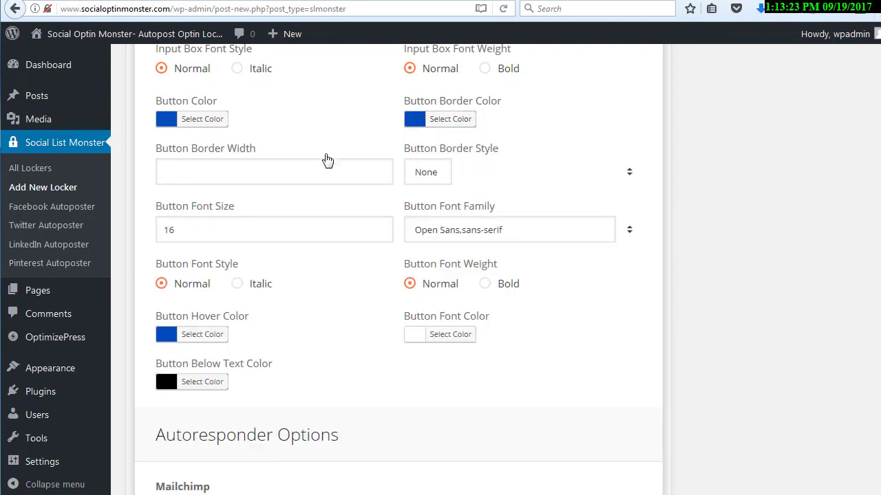
{"action": "left_click", "coordinate": [311, 165]}
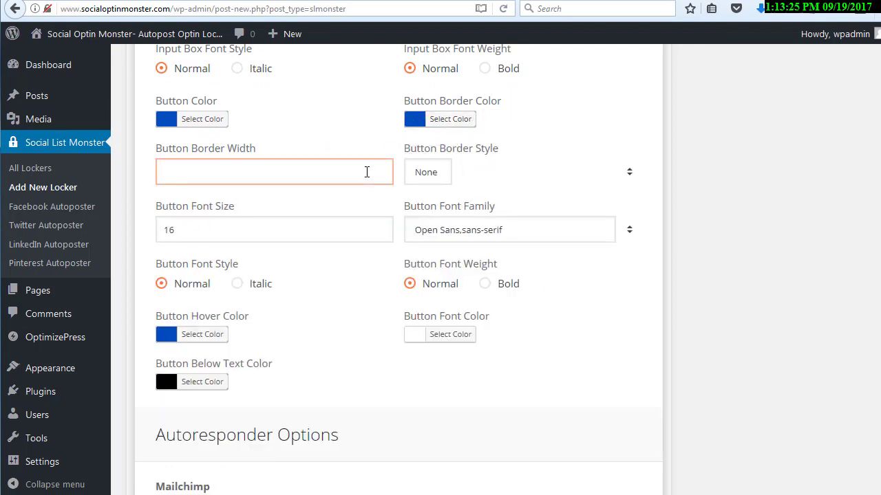
{"action": "scroll", "coordinate": [360, 171], "scroll_direction": "down", "scroll_amount": 1}
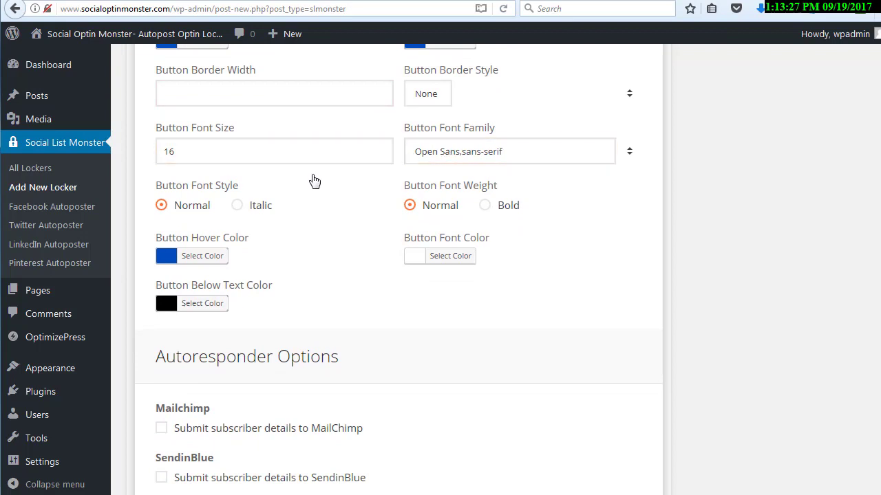
{"action": "scroll", "coordinate": [310, 181], "scroll_direction": "down", "scroll_amount": 1}
{"action": "scroll", "coordinate": [314, 180], "scroll_direction": "down", "scroll_amount": 4}
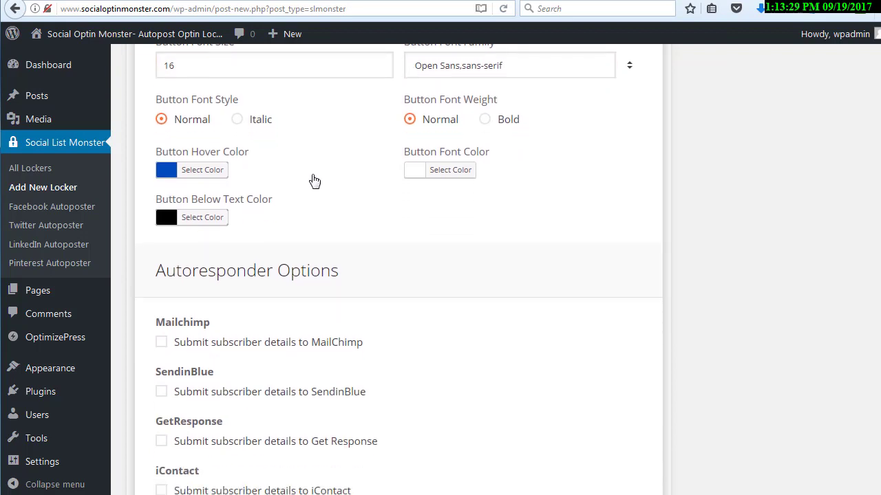
Step: Refer back to the locker's general options, including its type, title and sub-title message
{"action": "scroll", "coordinate": [313, 180], "scroll_direction": "up", "scroll_amount": 18}
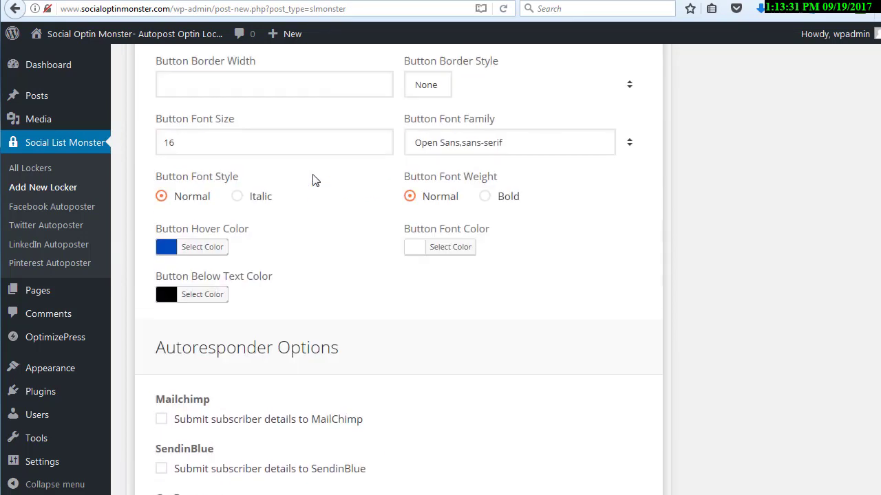
{"action": "scroll", "coordinate": [314, 178], "scroll_direction": "up", "scroll_amount": 6}
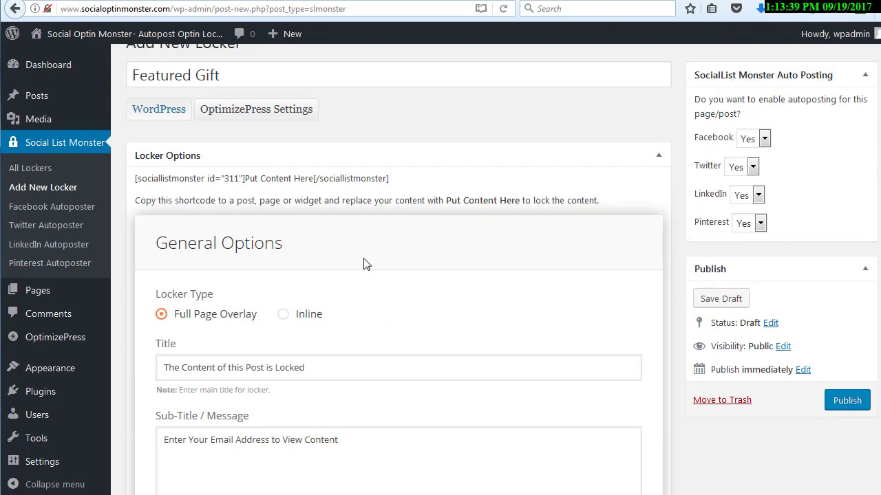
{"action": "scroll", "coordinate": [370, 179], "scroll_direction": "down", "scroll_amount": 3}
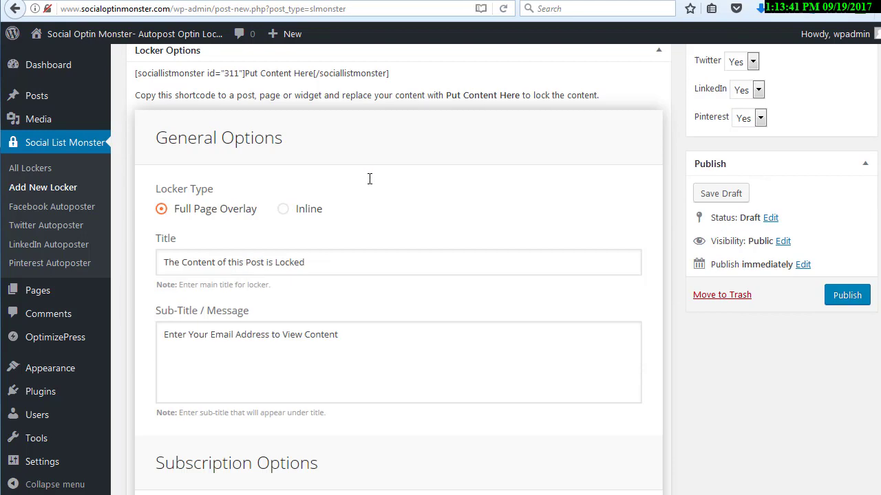
Step: Review the autoresponder options and select submitting subscriber details to Get Response
{"action": "scroll", "coordinate": [370, 181], "scroll_direction": "down", "scroll_amount": 20}
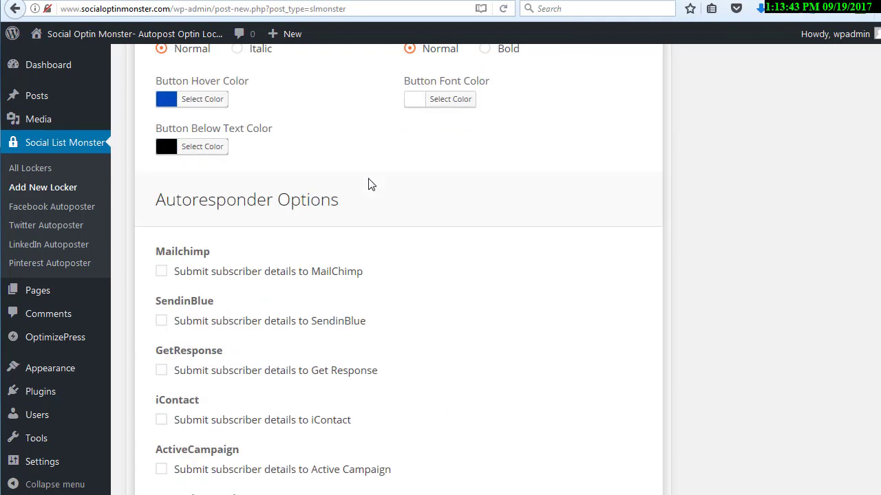
{"action": "scroll", "coordinate": [370, 184], "scroll_direction": "down", "scroll_amount": 4}
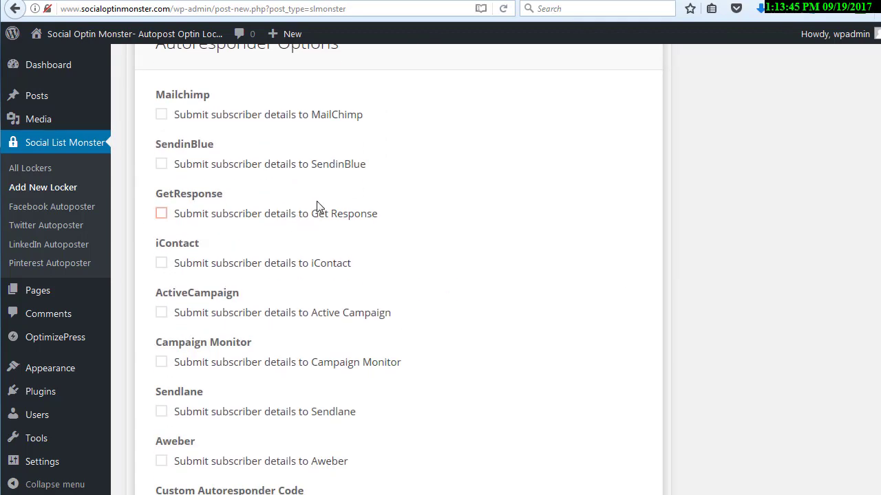
{"action": "left_click", "coordinate": [161, 215]}
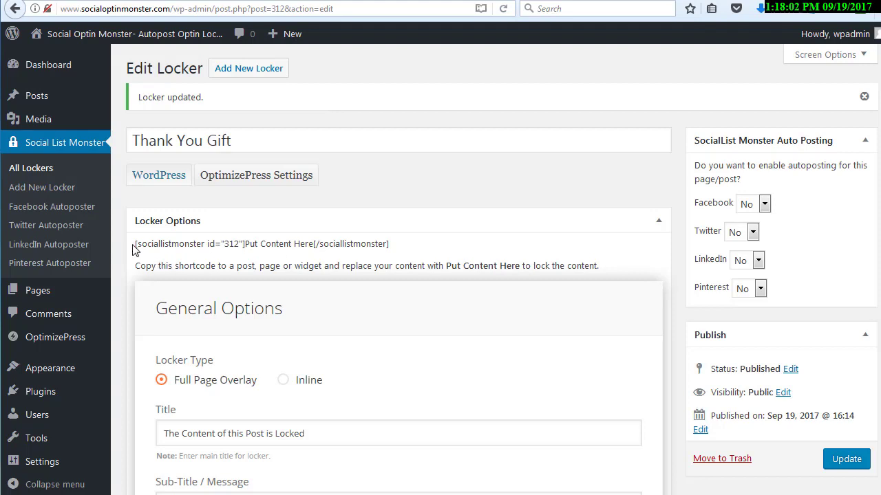
Step: Highlight the Thank You Gift locker's shortcode, and move the Featured Gift draft to the trash from the list of all lockers
{"action": "left_click_drag", "start_coordinate": [136, 245], "coordinate": [404, 249]}
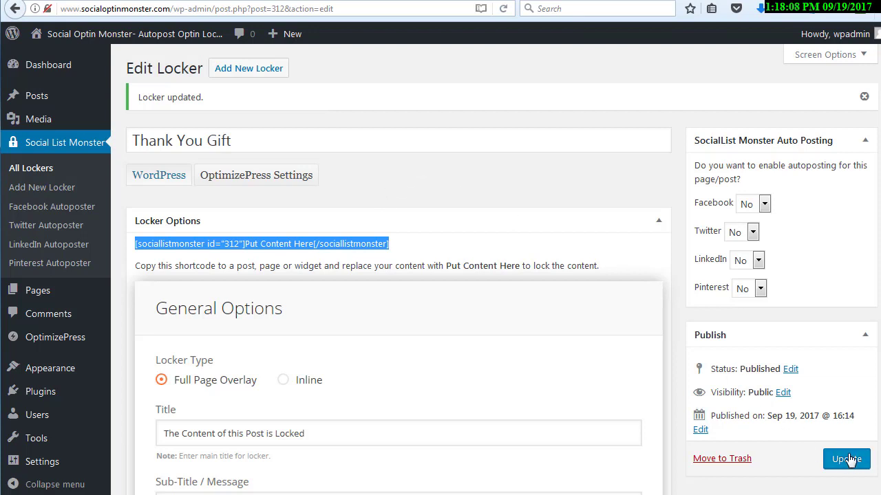
{"action": "left_click", "coordinate": [34, 170]}
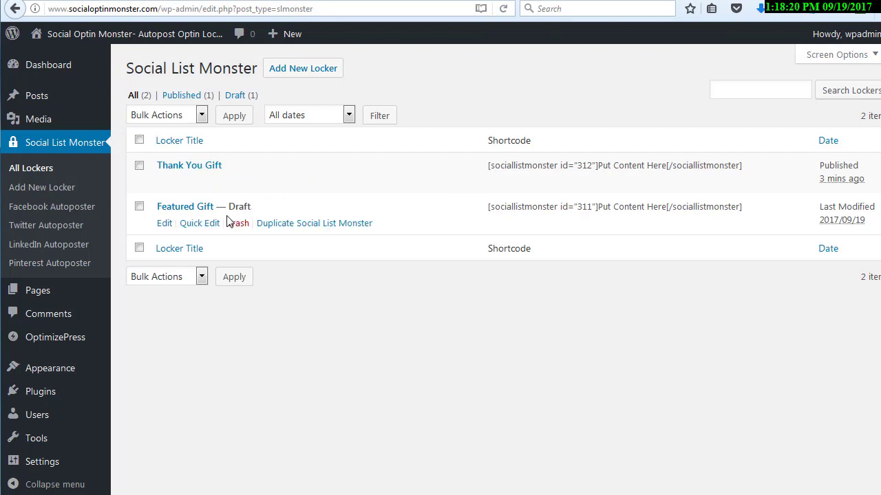
{"action": "left_click", "coordinate": [237, 224]}
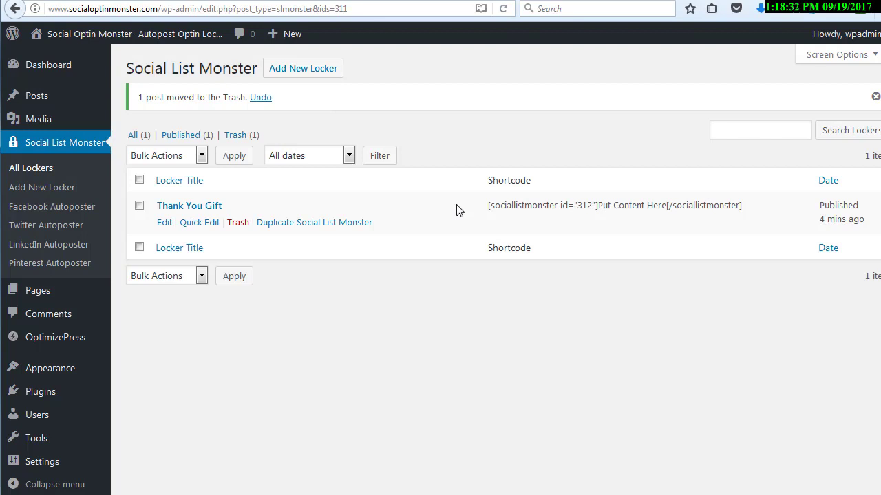
Step: Duplicate the Thank You Gift locker and move the copy to the trash after checking its quick edit fields
{"action": "left_click", "coordinate": [314, 224]}
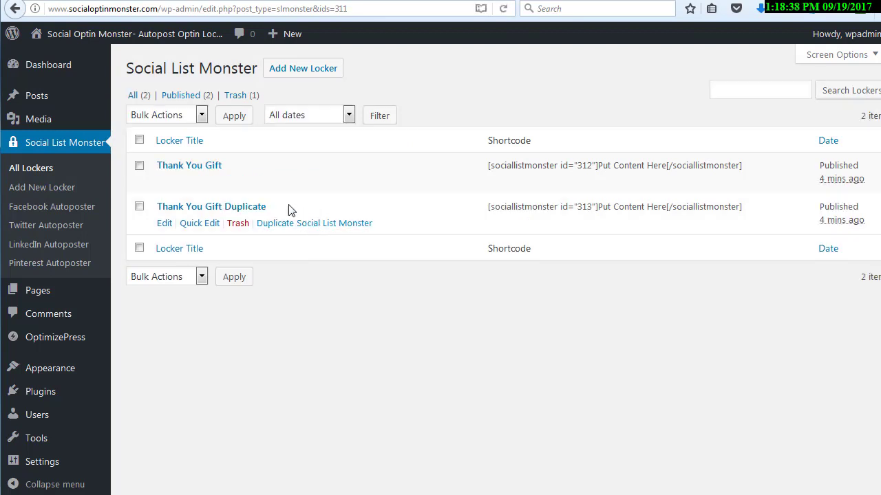
{"action": "left_click", "coordinate": [203, 223]}
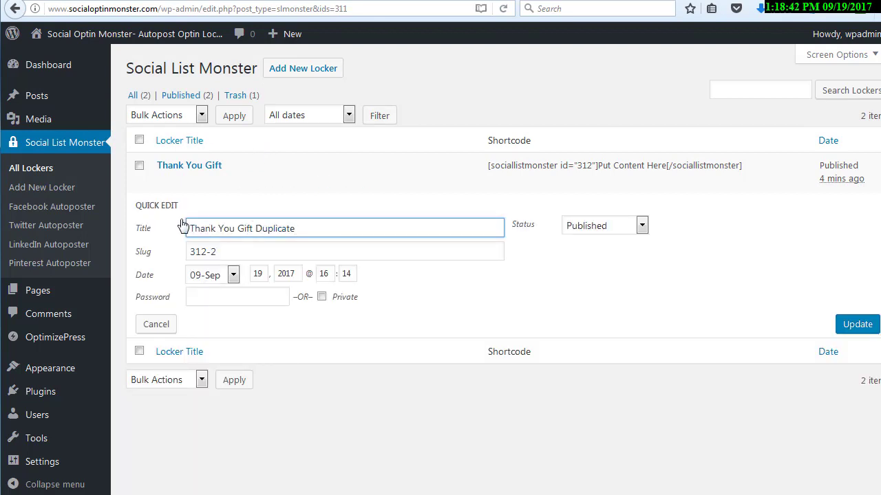
{"action": "left_click", "coordinate": [157, 325]}
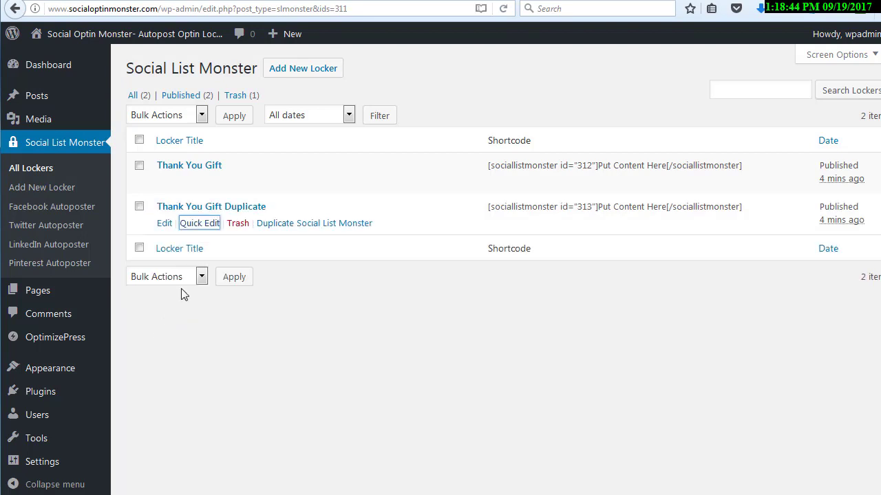
{"action": "left_click", "coordinate": [238, 226]}
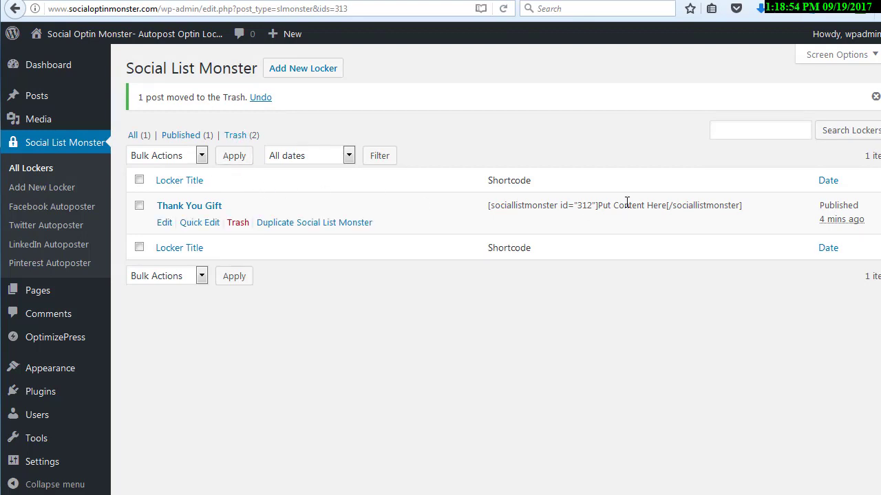
Step: Copy the Thank You Gift locker's full shortcode from the locker list
{"action": "left_click_drag", "start_coordinate": [744, 205], "coordinate": [487, 205]}
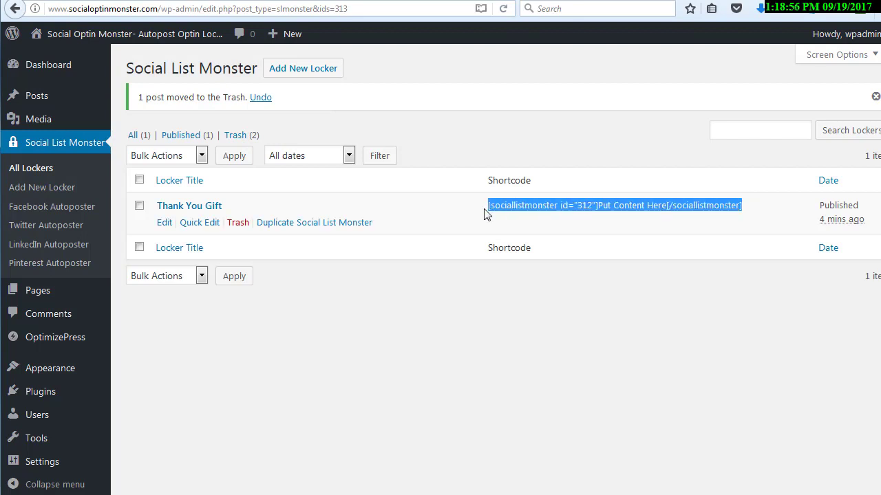
{"action": "right_click", "coordinate": [497, 206]}
{"action": "key", "text": "Escape"}
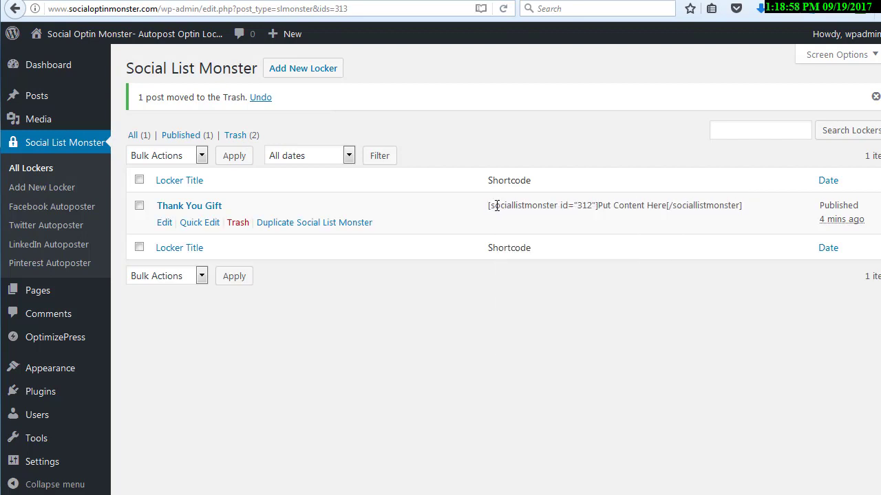
{"action": "left_click_drag", "start_coordinate": [488, 206], "coordinate": [750, 213]}
{"action": "key", "text": "ctrl+c"}
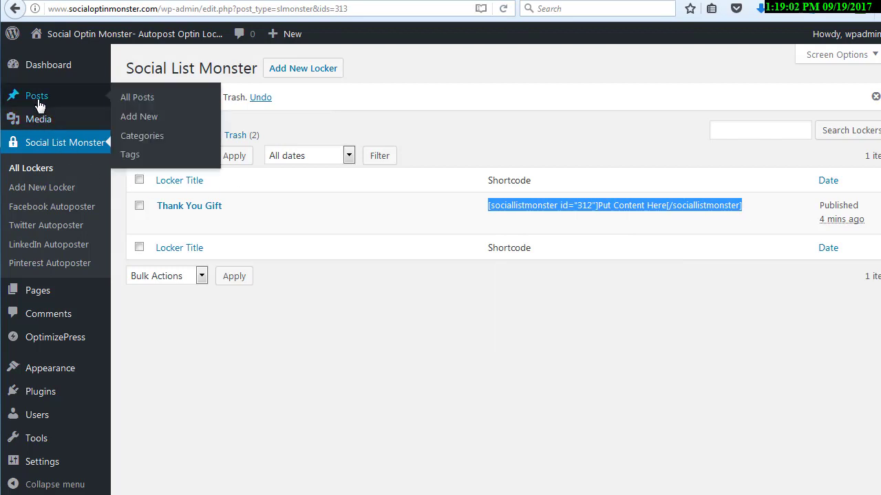
Step: Open the Early Bird Release front page for editing and launch it in the OptimizePress Live Editor
{"action": "mouse_move", "coordinate": [55, 294]}
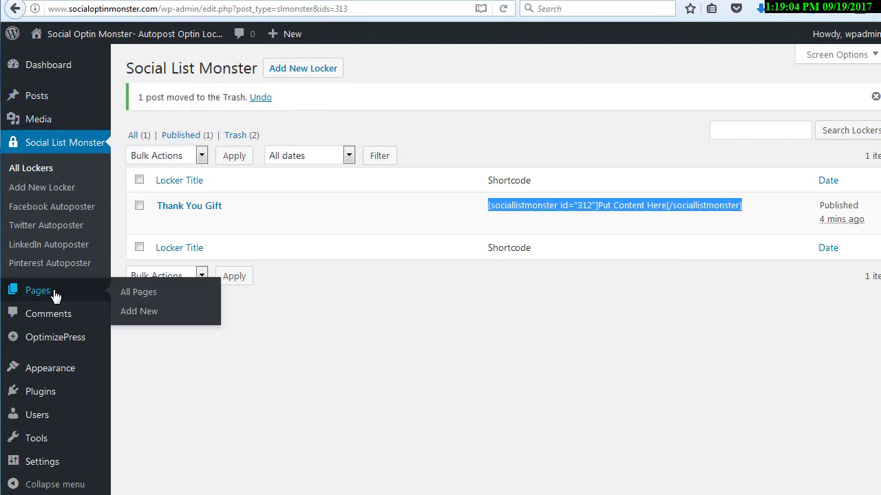
{"action": "left_click", "coordinate": [137, 296]}
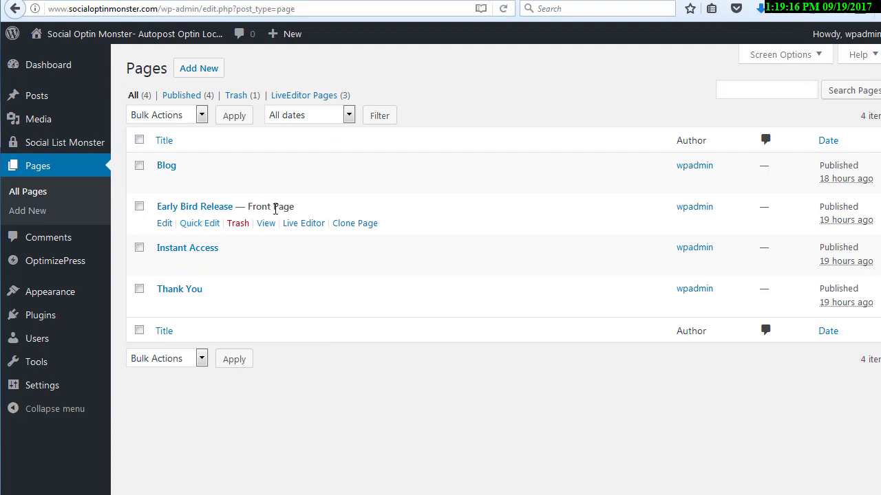
{"action": "left_click", "coordinate": [163, 228]}
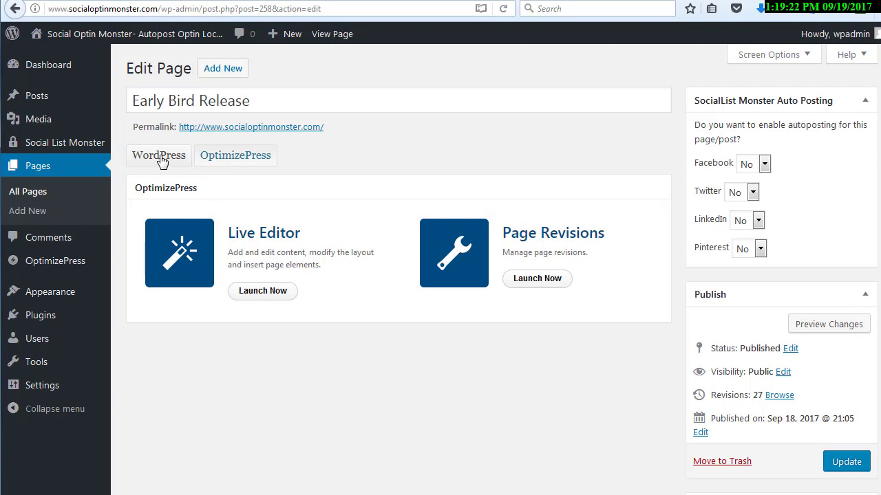
{"action": "left_click", "coordinate": [162, 158]}
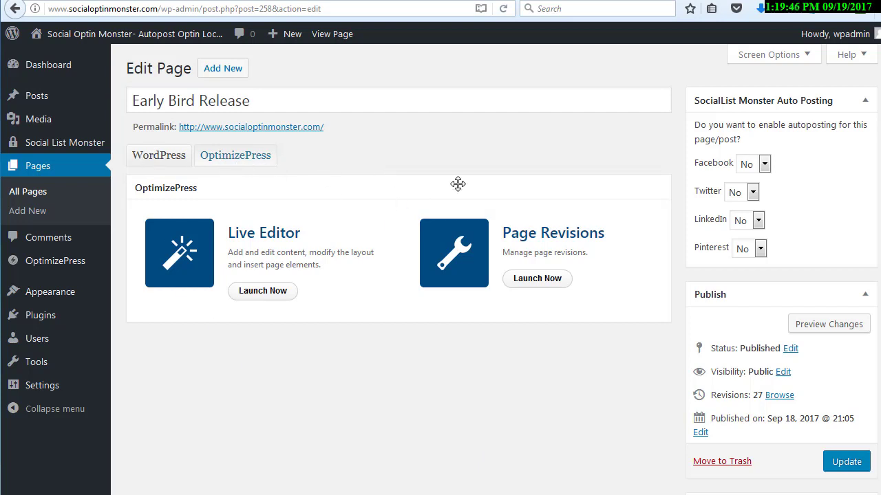
{"action": "left_click", "coordinate": [255, 296]}
{"action": "left_click", "coordinate": [263, 292]}
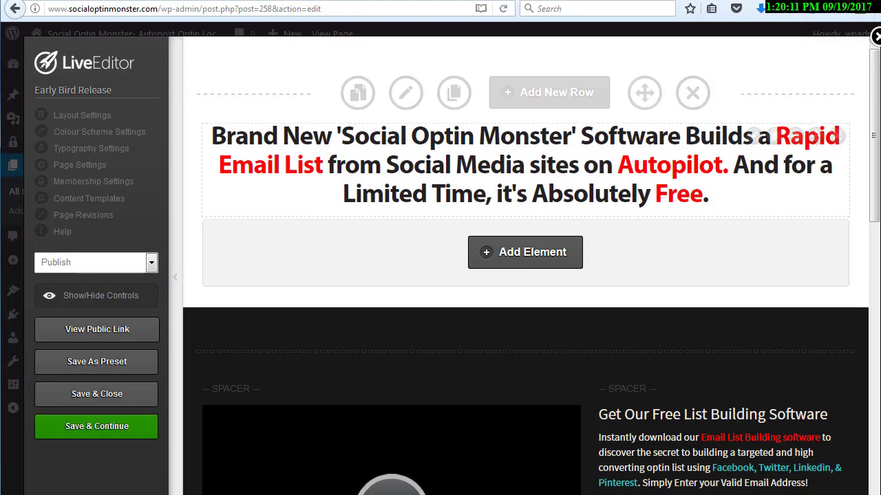
Step: Add a Custom HTML / Shortcode element beneath the page's main headline
{"action": "left_click", "coordinate": [525, 253]}
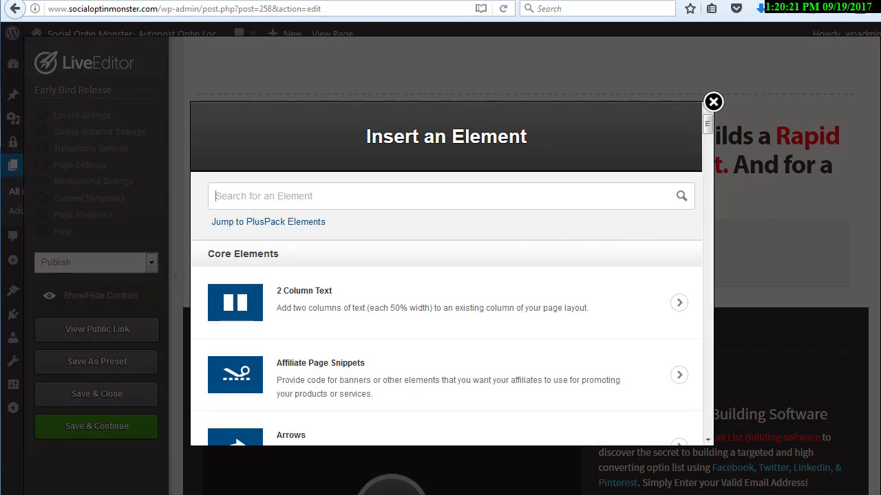
{"action": "scroll", "coordinate": [572, 175], "scroll_direction": "down", "scroll_amount": 10}
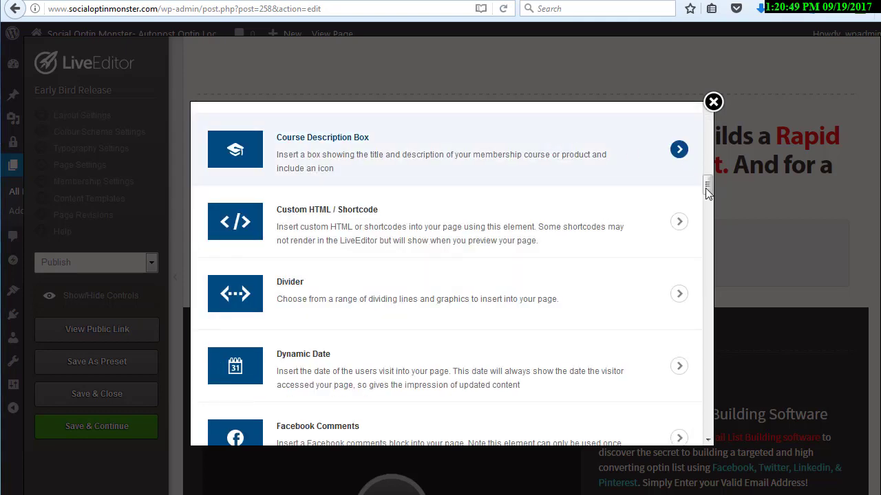
{"action": "mouse_move", "coordinate": [708, 188]}
{"action": "left_mouse_down"}
{"action": "mouse_move", "coordinate": [709, 121]}
{"action": "mouse_move", "coordinate": [709, 191]}
{"action": "left_mouse_up"}
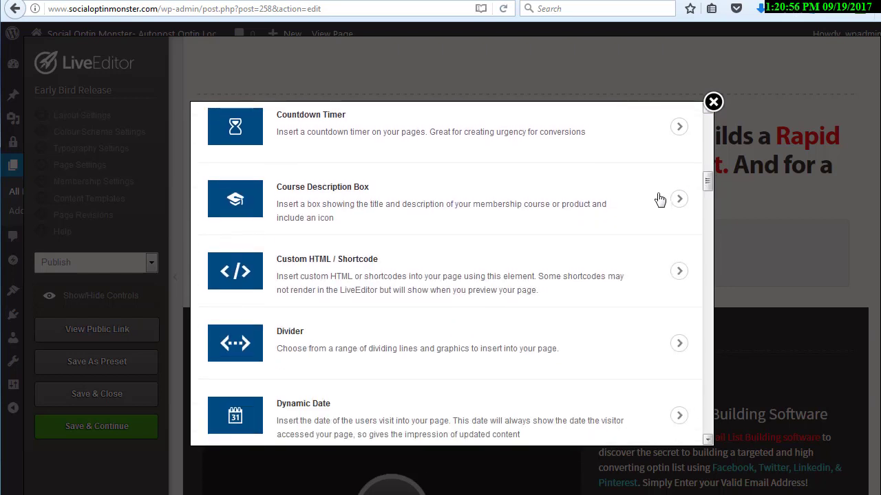
{"action": "left_click", "coordinate": [420, 280]}
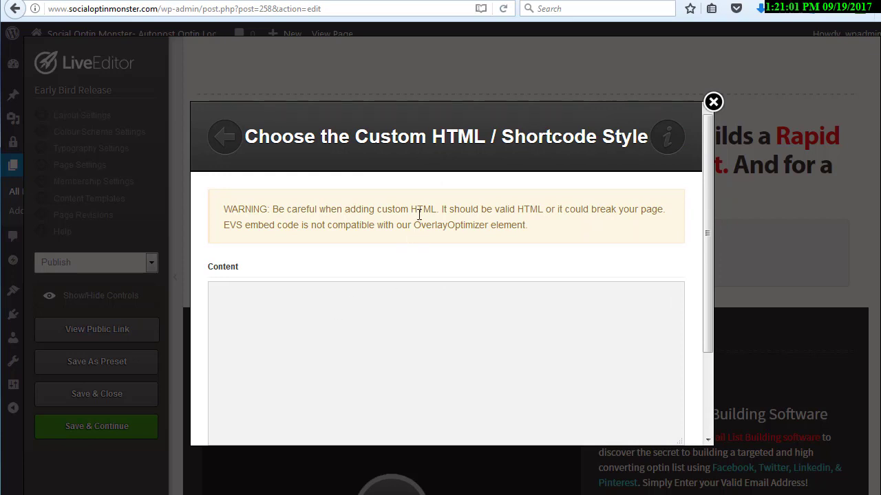
Step: Insert the copied shortcode as [sociallistmonster id="312"][/sociallistmonster] without the "Put Content Here" placeholder, and save the page
{"action": "left_click", "coordinate": [403, 305]}
{"action": "scroll", "coordinate": [404, 302], "scroll_direction": "down", "scroll_amount": 3}
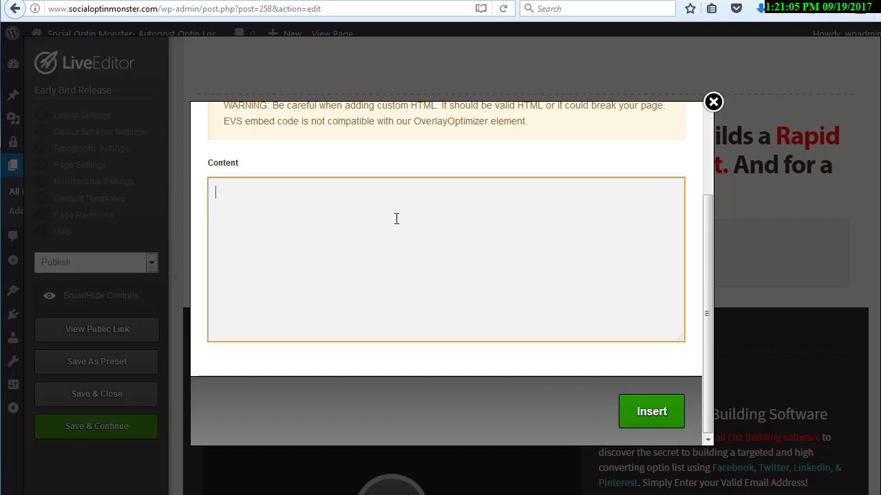
{"action": "key", "text": "ctrl+v"}
{"action": "left_click_drag", "start_coordinate": [351, 190], "coordinate": [433, 193]}
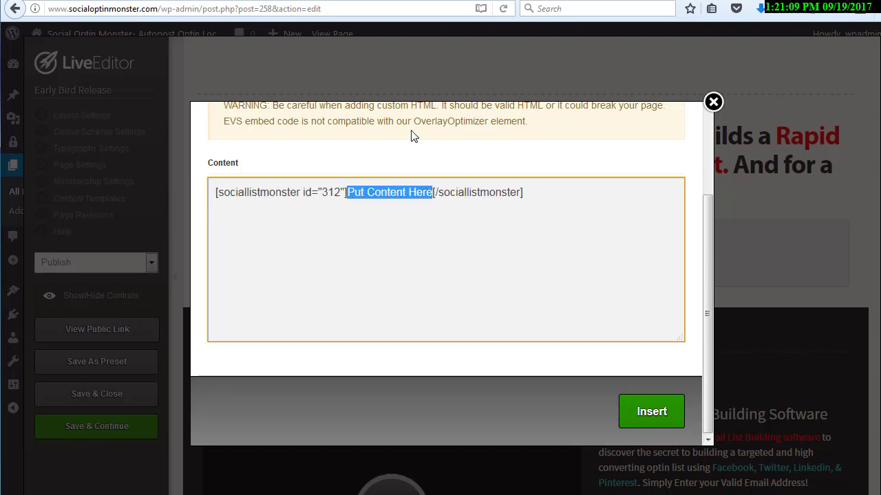
{"action": "key", "text": "BackSpace"}
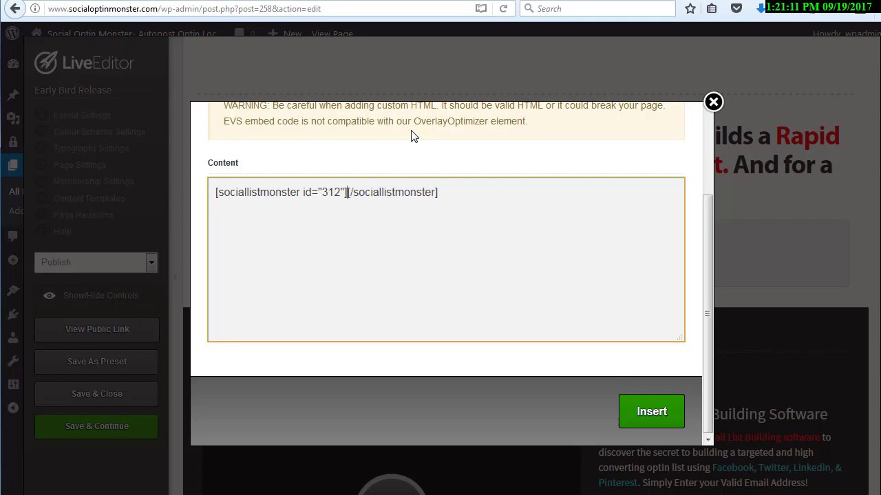
{"action": "left_click", "coordinate": [650, 413]}
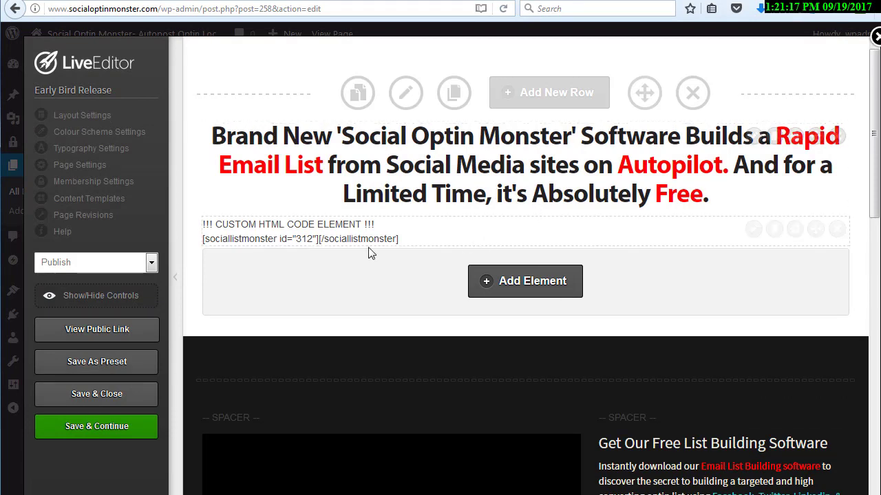
{"action": "left_click", "coordinate": [93, 428]}
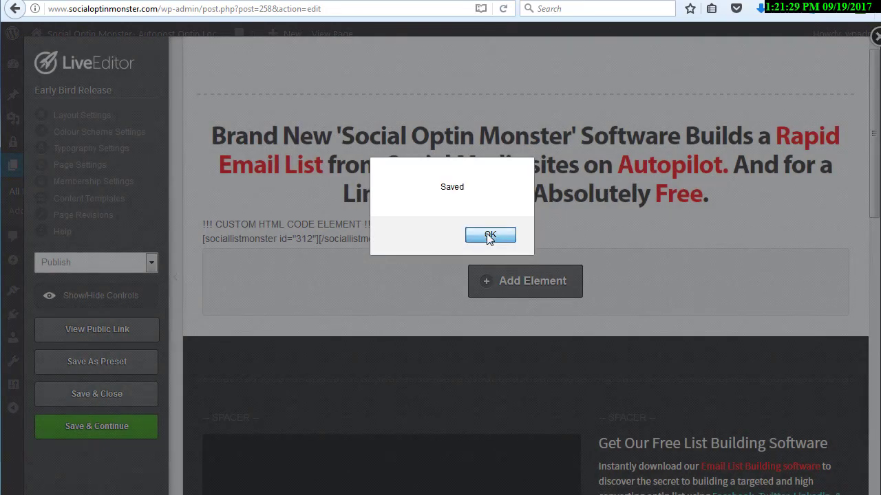
{"action": "left_click", "coordinate": [488, 236]}
Step: In the blog post's Text editor, paste the locker shortcode below the greeting line and remove its "Put Content Here" placeholder
{"action": "left_click", "coordinate": [292, 1]}
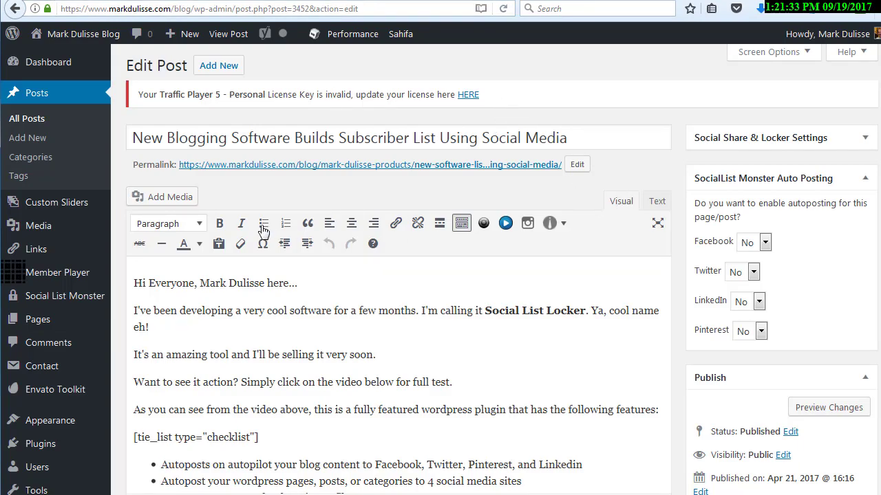
{"action": "left_click", "coordinate": [657, 201]}
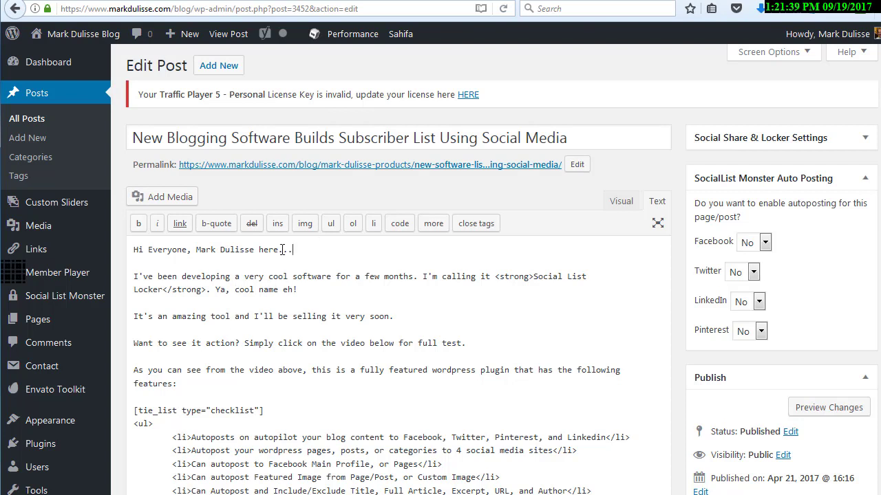
{"action": "key", "text": "Return"}
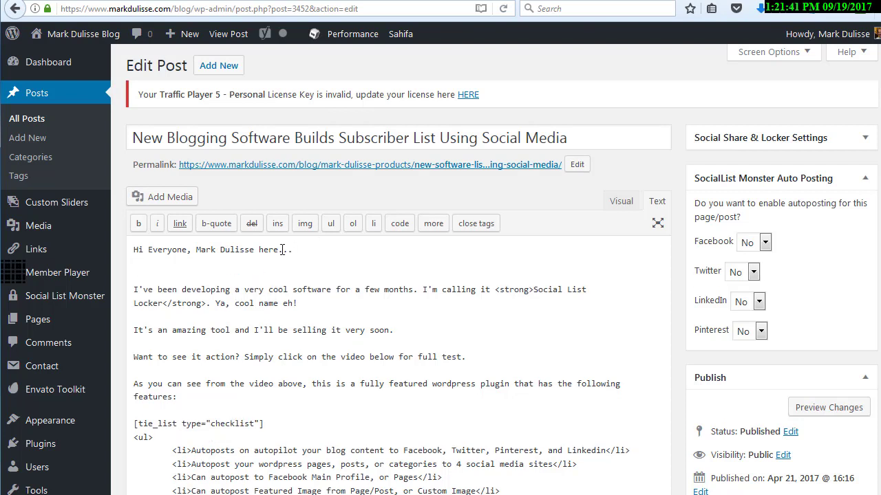
{"action": "key", "text": "ctrl+v"}
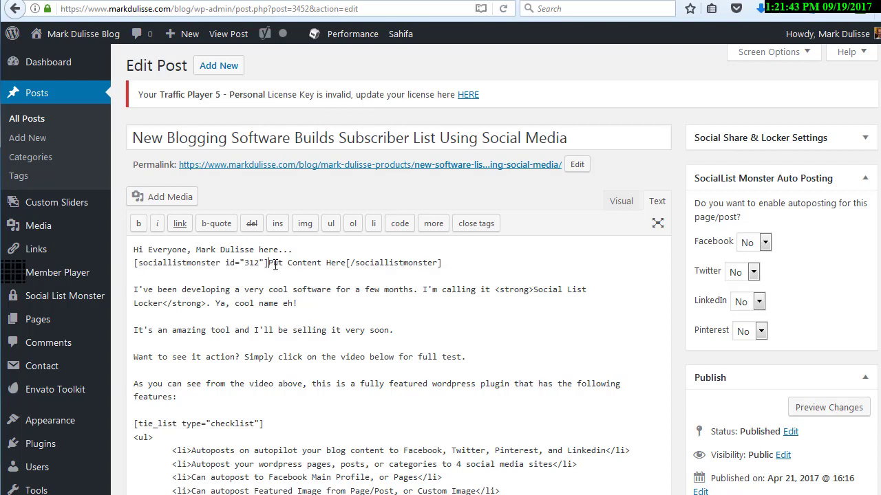
{"action": "mouse_move", "coordinate": [270, 263]}
{"action": "left_mouse_down"}
{"action": "mouse_move", "coordinate": [347, 262]}
{"action": "mouse_move", "coordinate": [281, 260]}
{"action": "left_mouse_up"}
{"action": "key", "text": "Delete"}
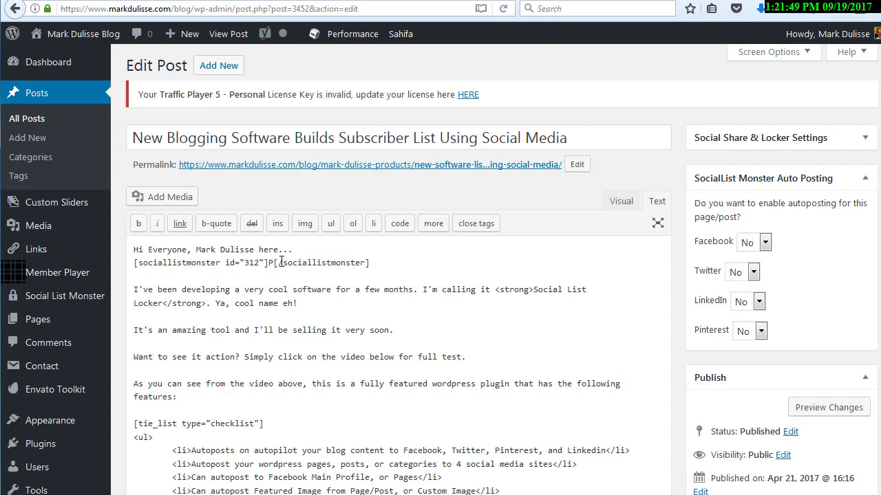
{"action": "key", "text": "BackSpace"}
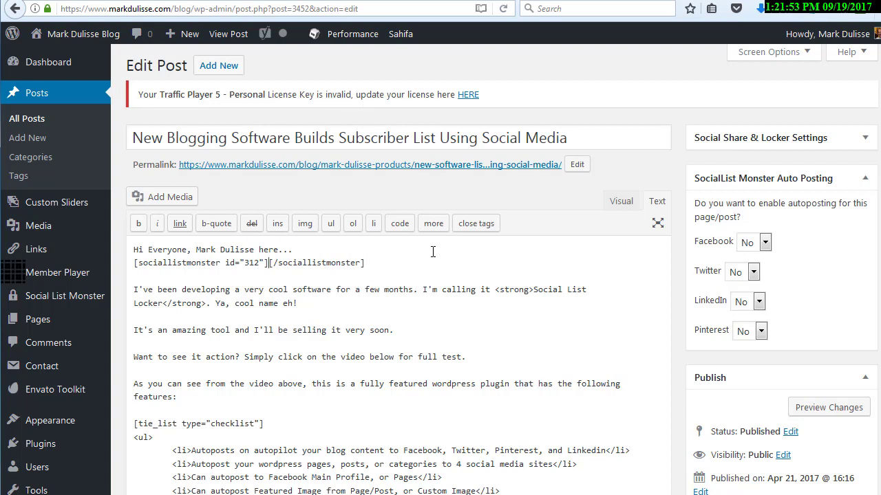
Step: Delete the whole locker shortcode and its extra line from beneath the blog post's greeting
{"action": "left_click_drag", "start_coordinate": [363, 263], "coordinate": [272, 267]}
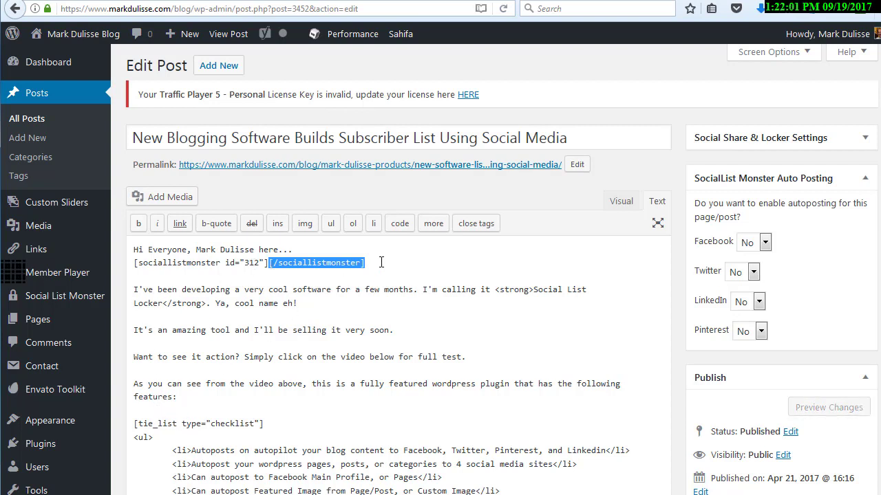
{"action": "left_click_drag", "start_coordinate": [382, 263], "coordinate": [134, 265]}
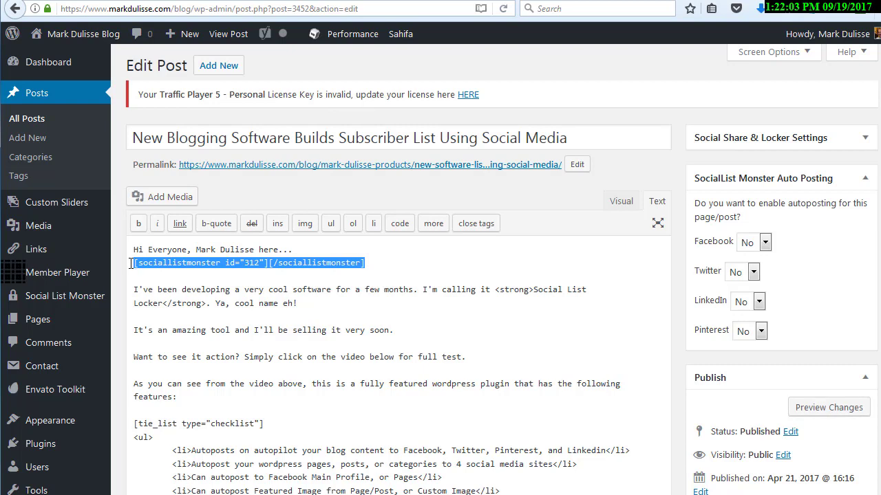
{"action": "key", "text": "Delete"}
{"action": "key", "text": "Delete"}
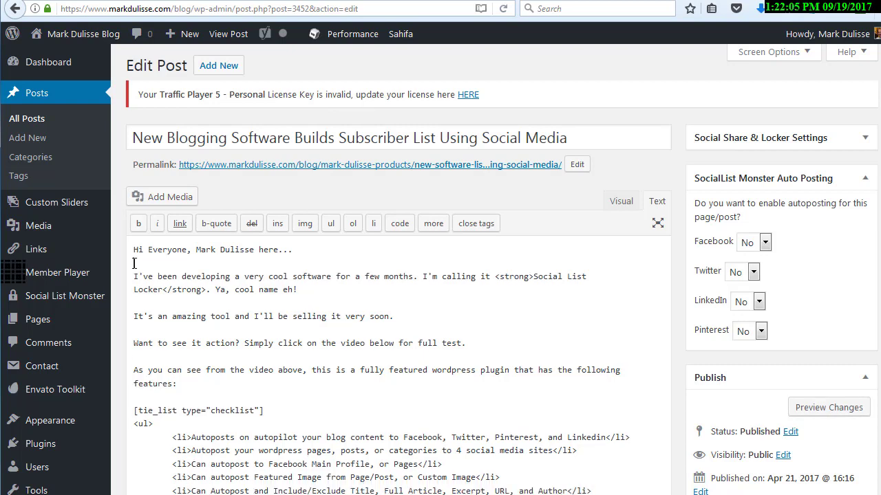
Step: Back in the Live Editor, save the Early Bird Release page again and check the locker on its public page
{"action": "left_click", "coordinate": [176, 1]}
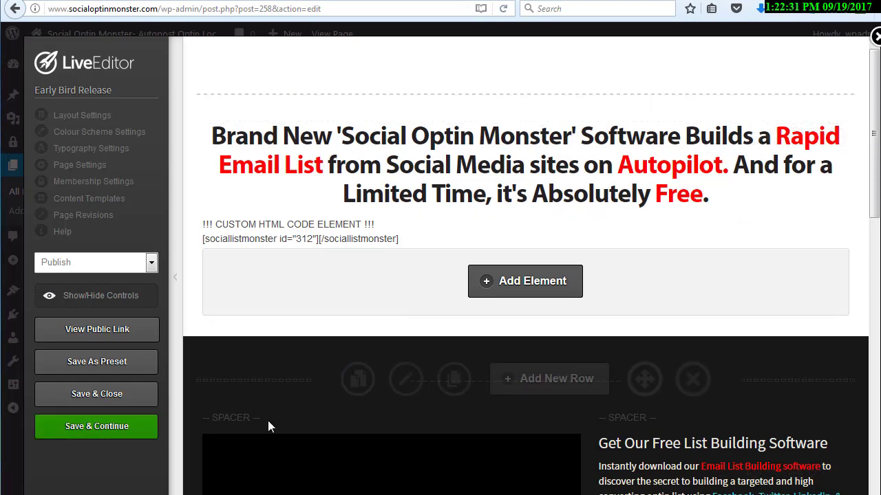
{"action": "left_click", "coordinate": [101, 427]}
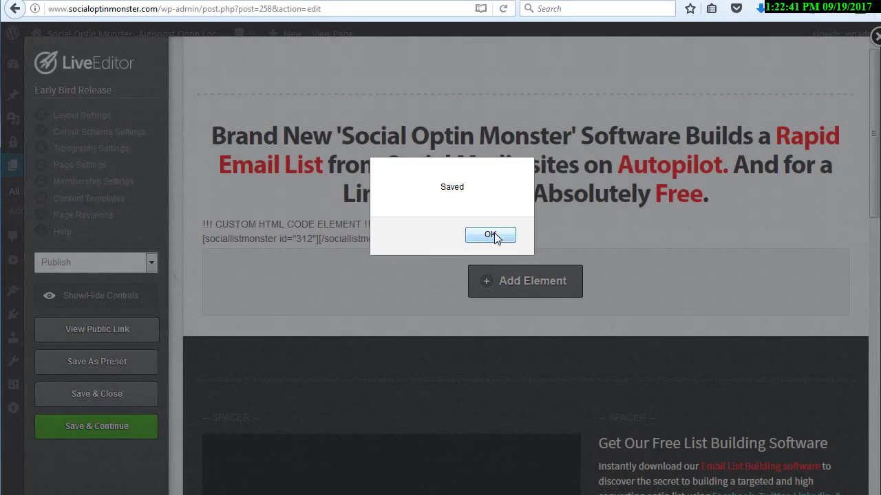
{"action": "left_click", "coordinate": [494, 234]}
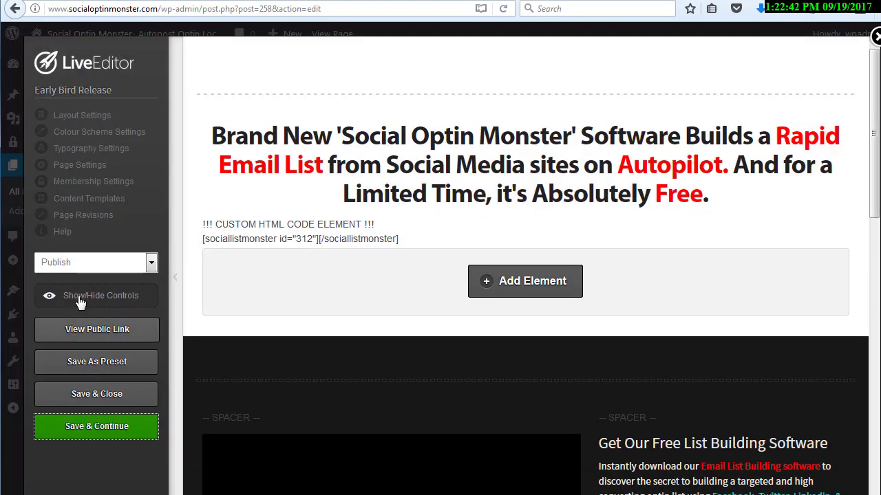
{"action": "left_click", "coordinate": [102, 334]}
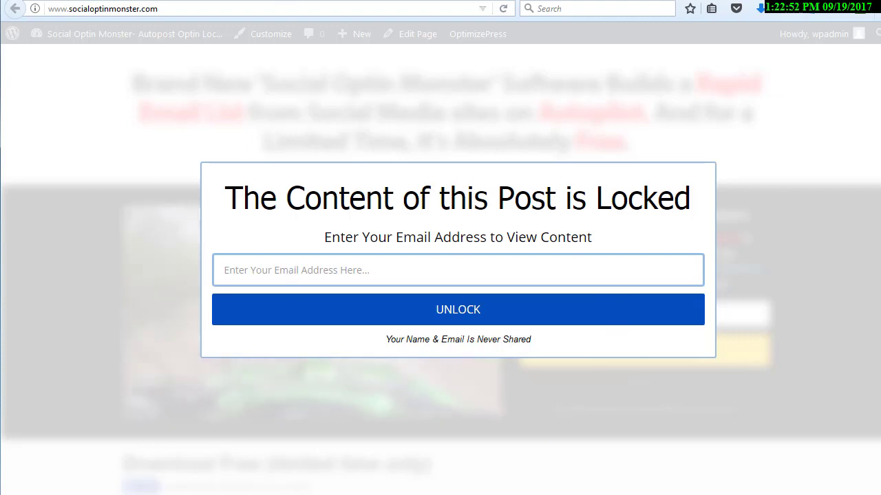
{"action": "left_click", "coordinate": [303, 1]}
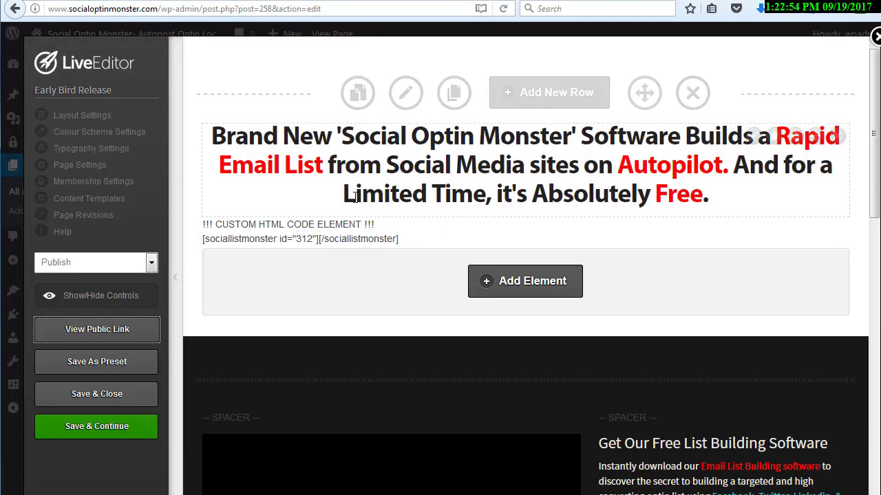